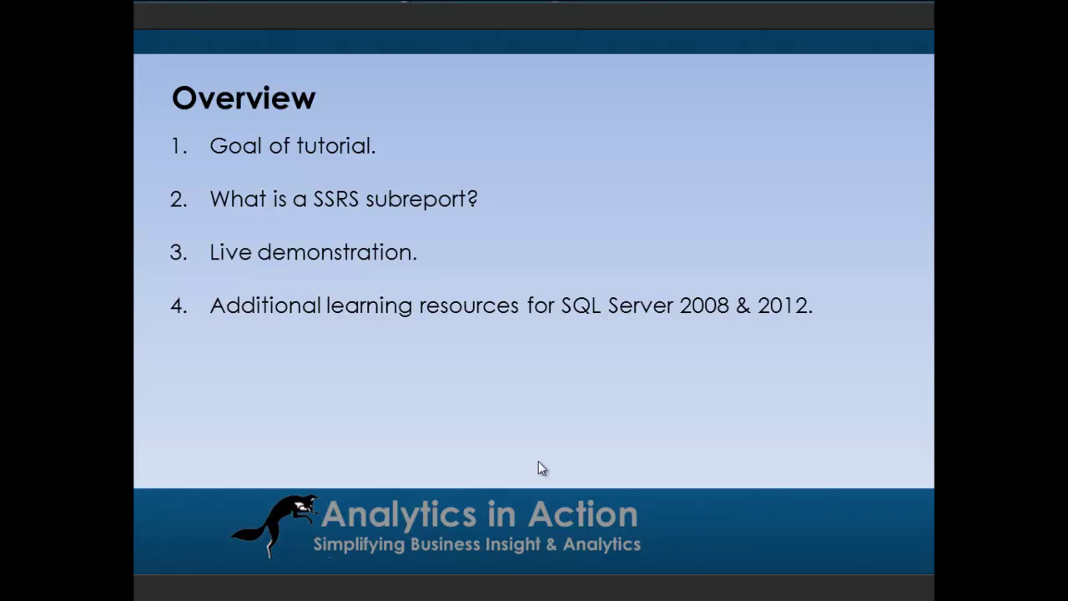
- Advance the slide show to the '1. Goal of tutorial.' slide
click(538, 461)
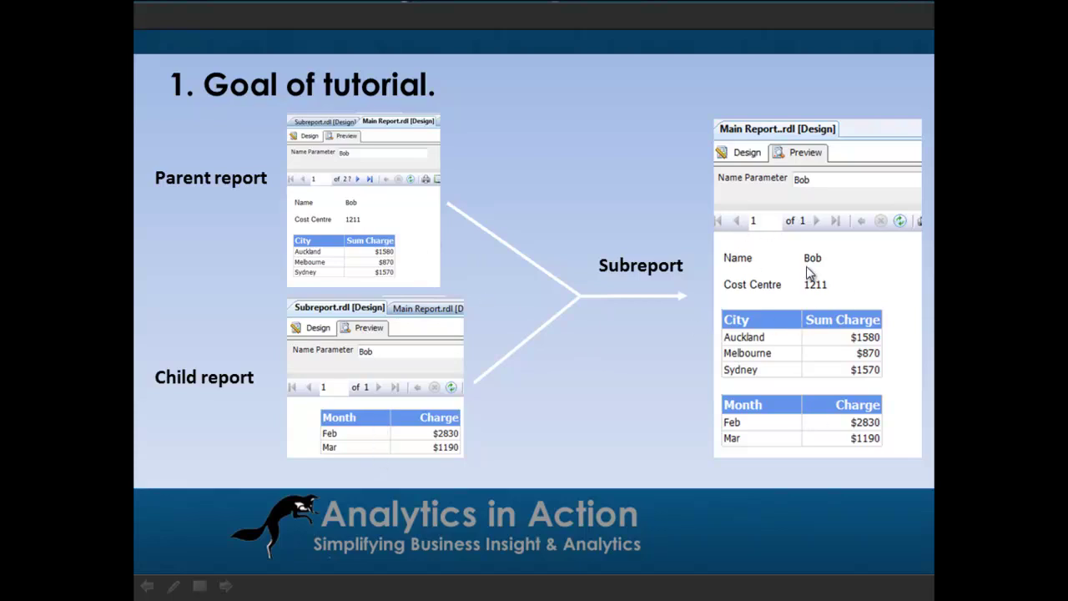
- Advance the slide show to the '2. What is a Subreport?' slide
click(521, 460)
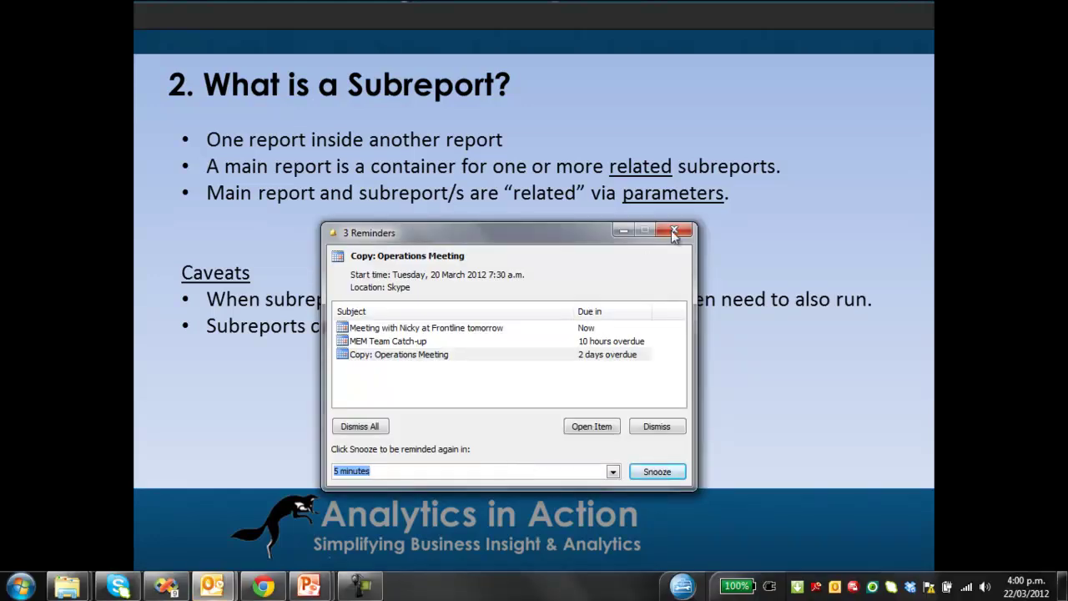
- Dismiss the Outlook Reminders pop-up covering the slide show
click(671, 230)
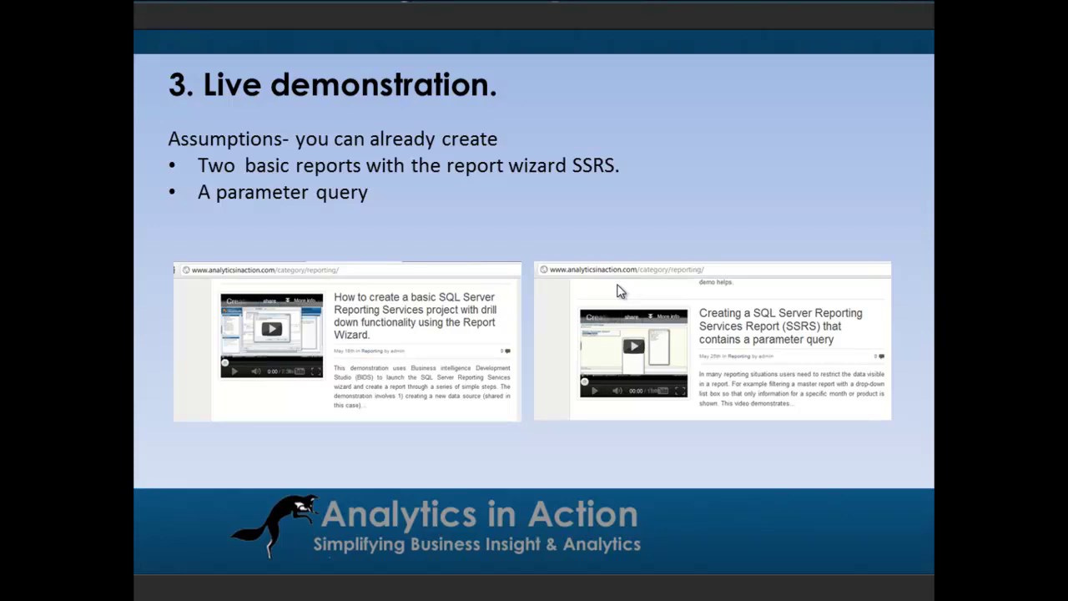
- Exit the slide show and switch to the Chrome browser
key(Escape)
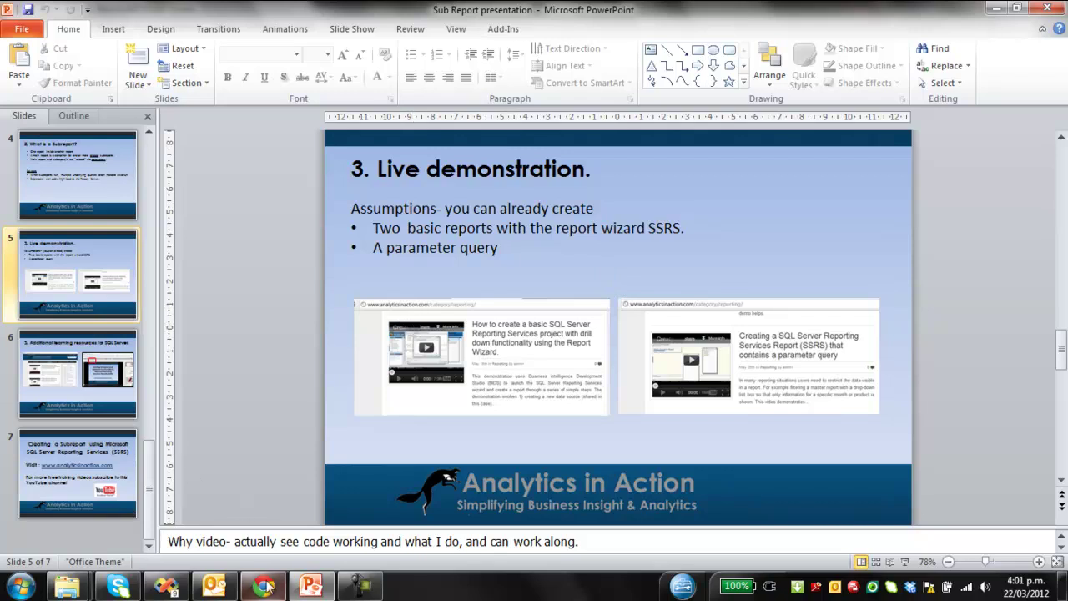
click(262, 587)
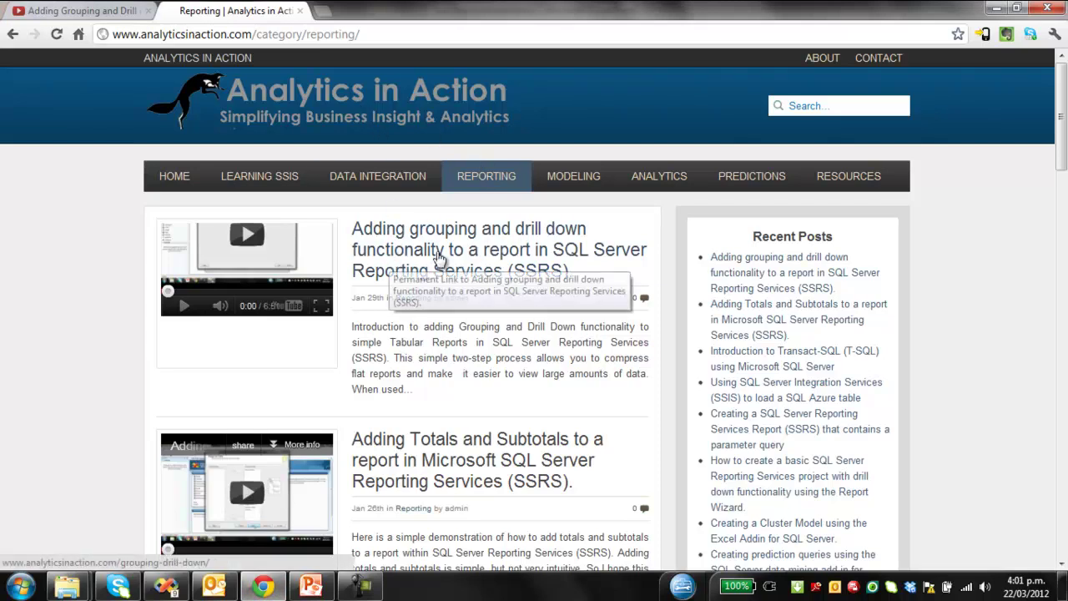
- Scroll through the Reporting category's prerequisite SSRS tutorial posts, then return to PowerPoint
scroll(432, 257, down, 4)
scroll(432, 258, down, 2)
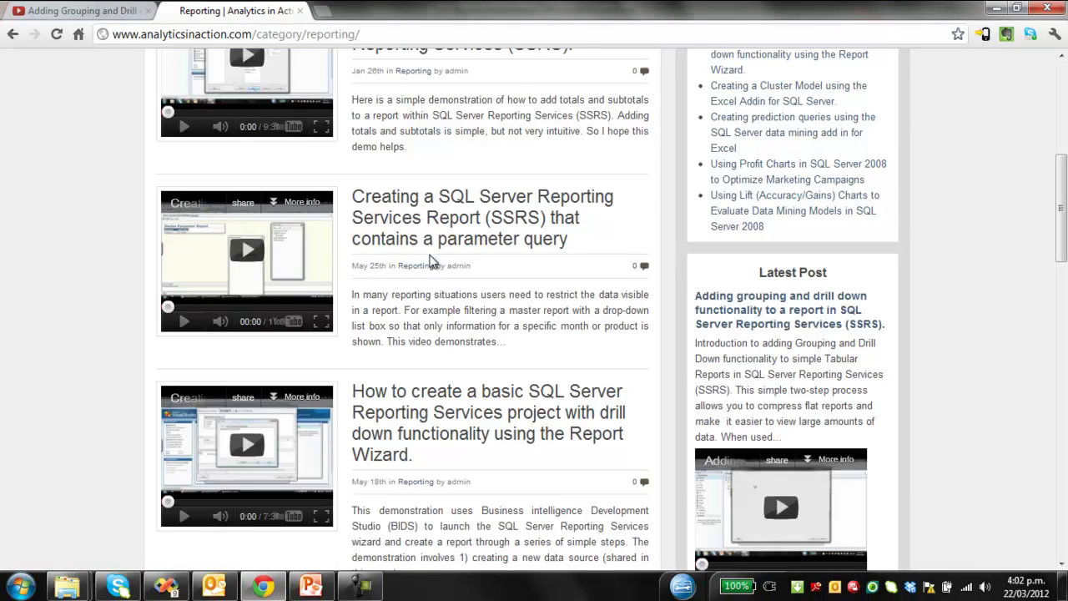
scroll(432, 260, down, 1)
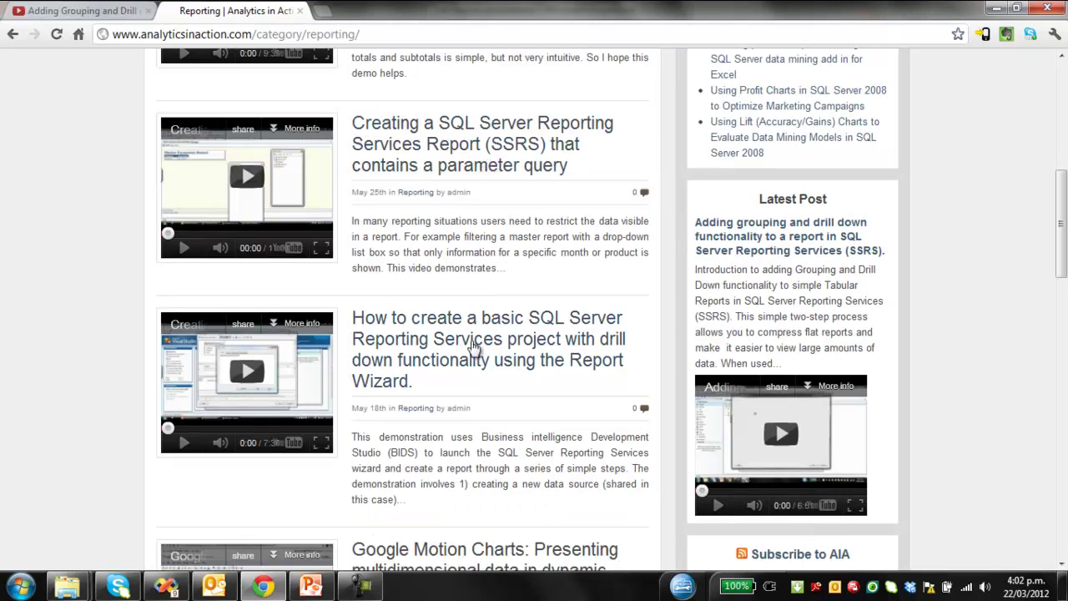
scroll(449, 290, down, 3)
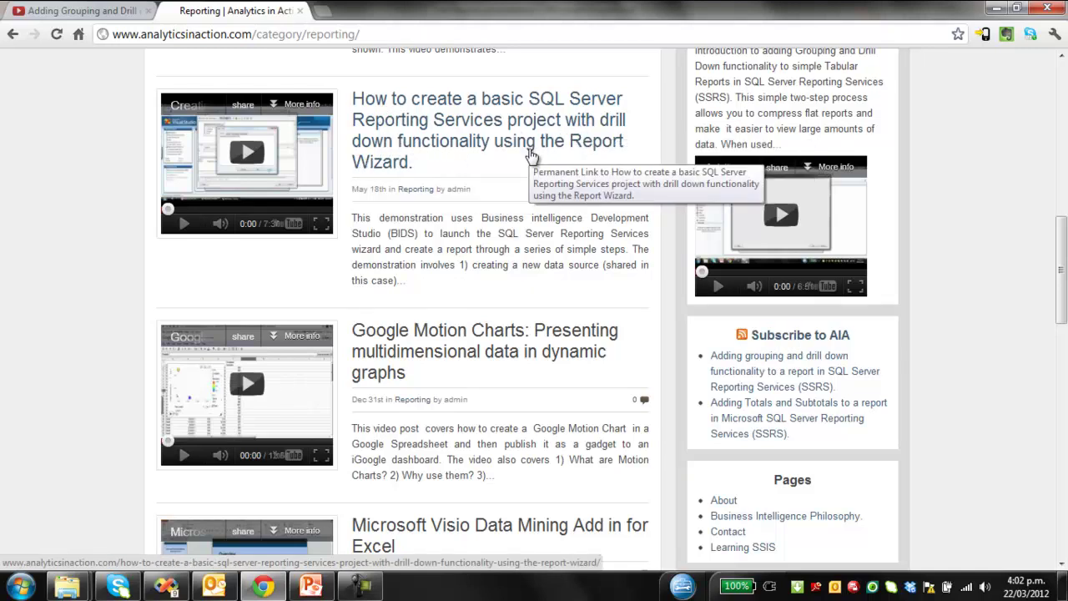
scroll(409, 176, up, 2)
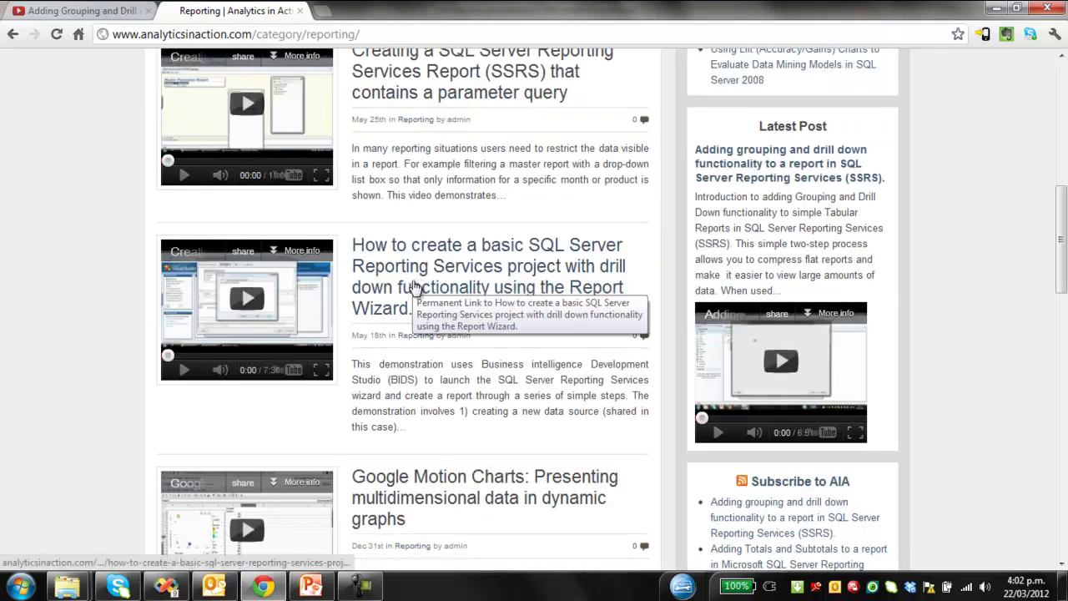
scroll(415, 286, up, 1)
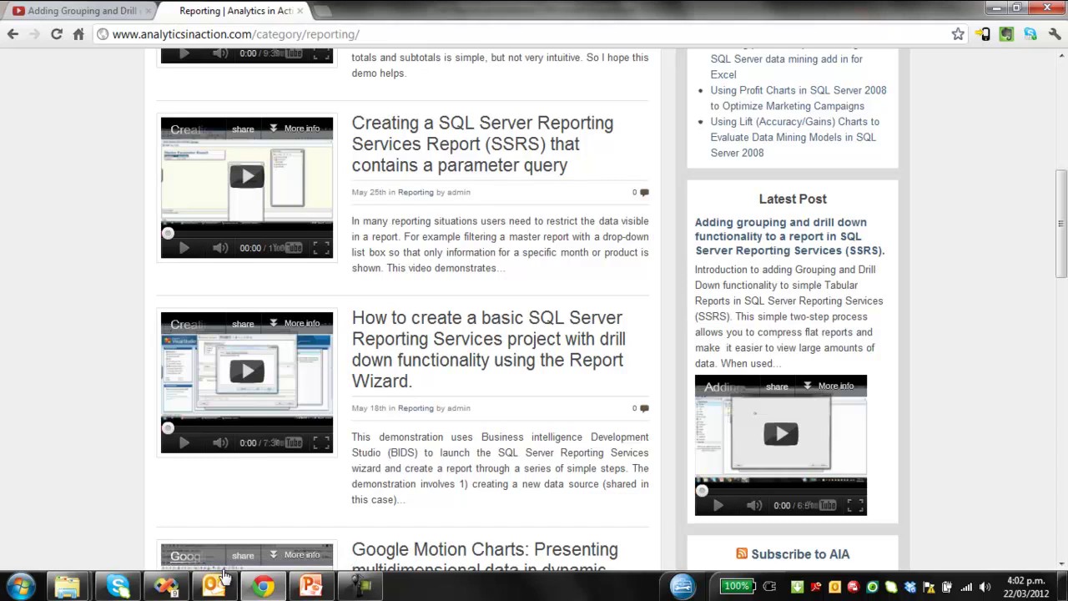
mouse_move(264, 587)
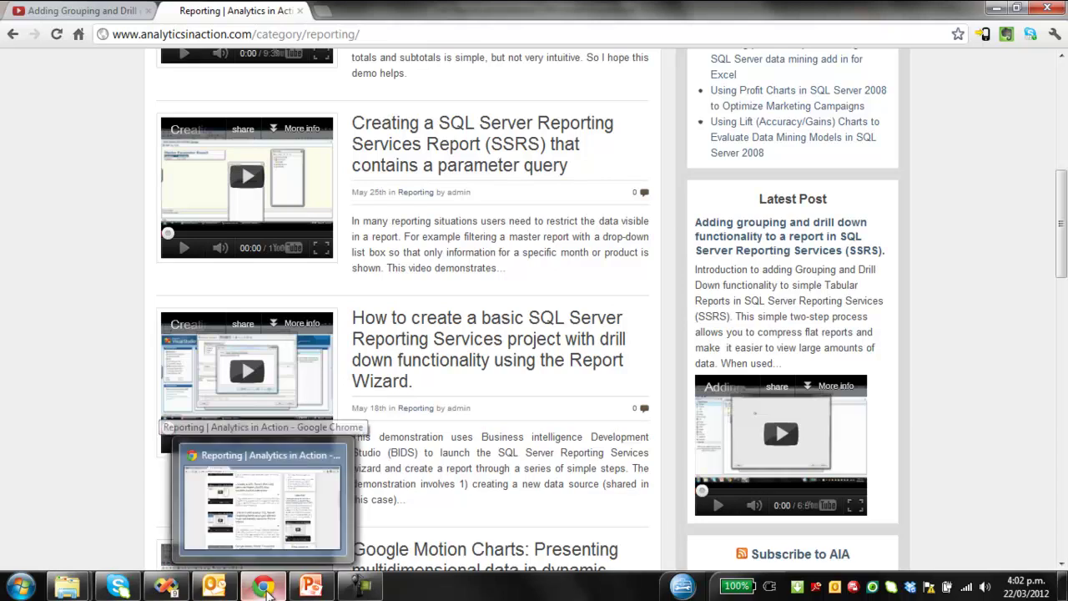
click(310, 587)
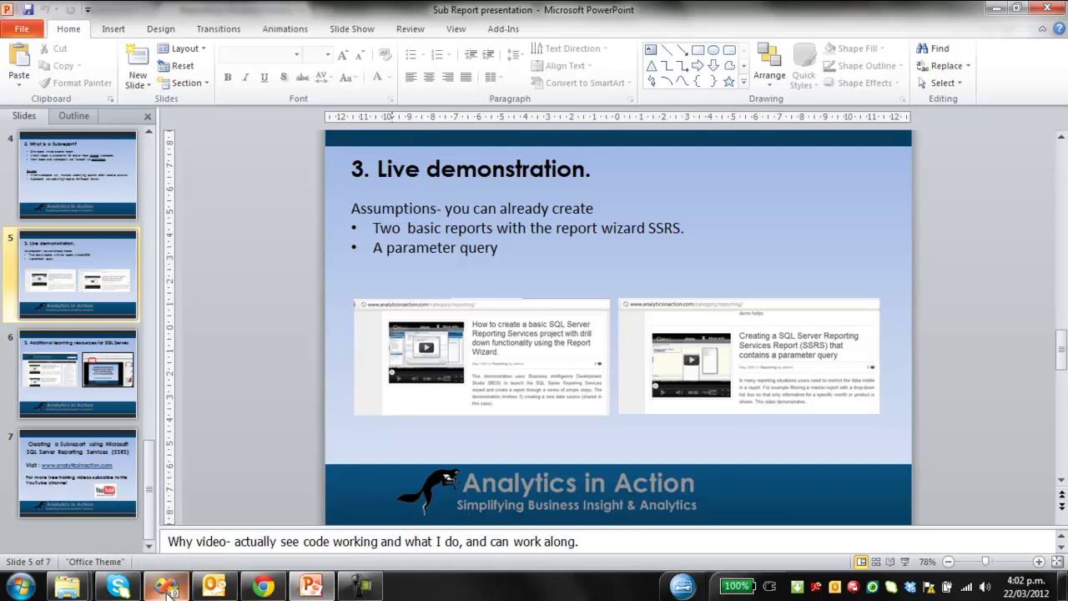
- Open Main Report.rdl and preview it for an employee name entered in Name Parameter
click(159, 526)
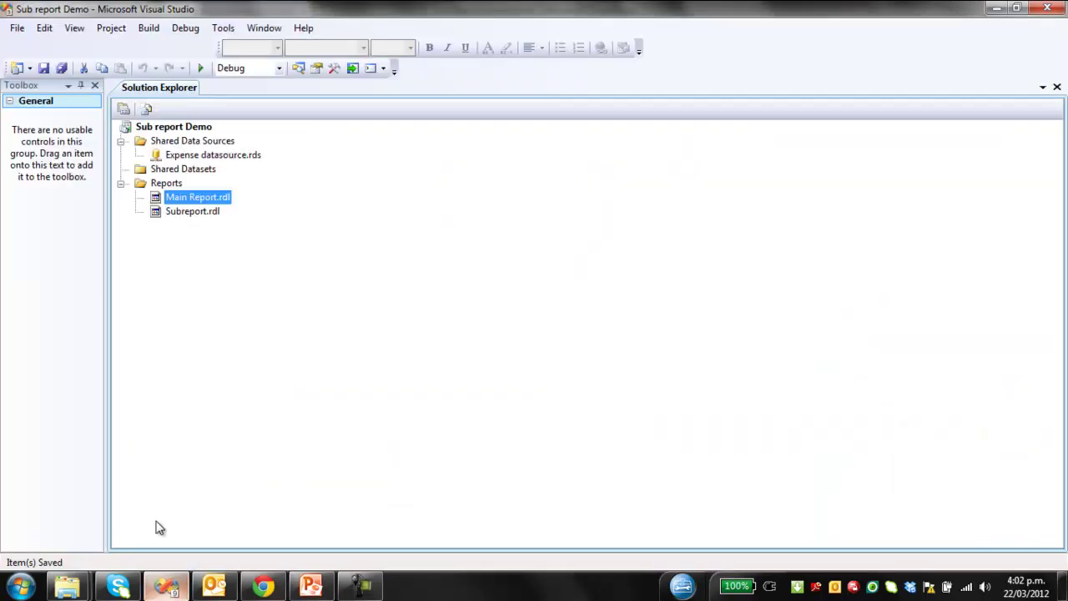
double_click(193, 200)
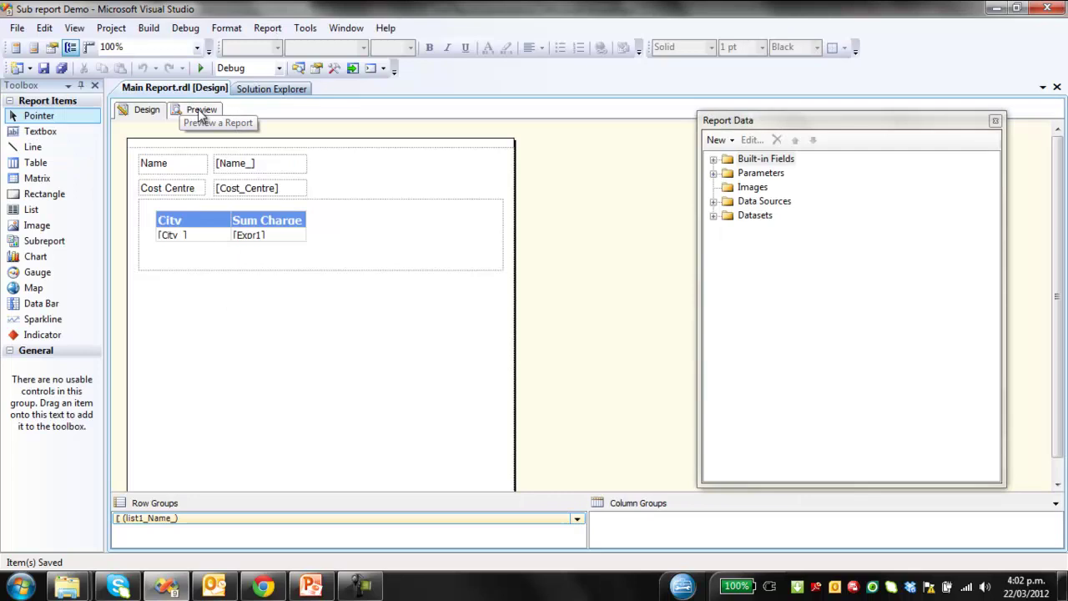
click(198, 110)
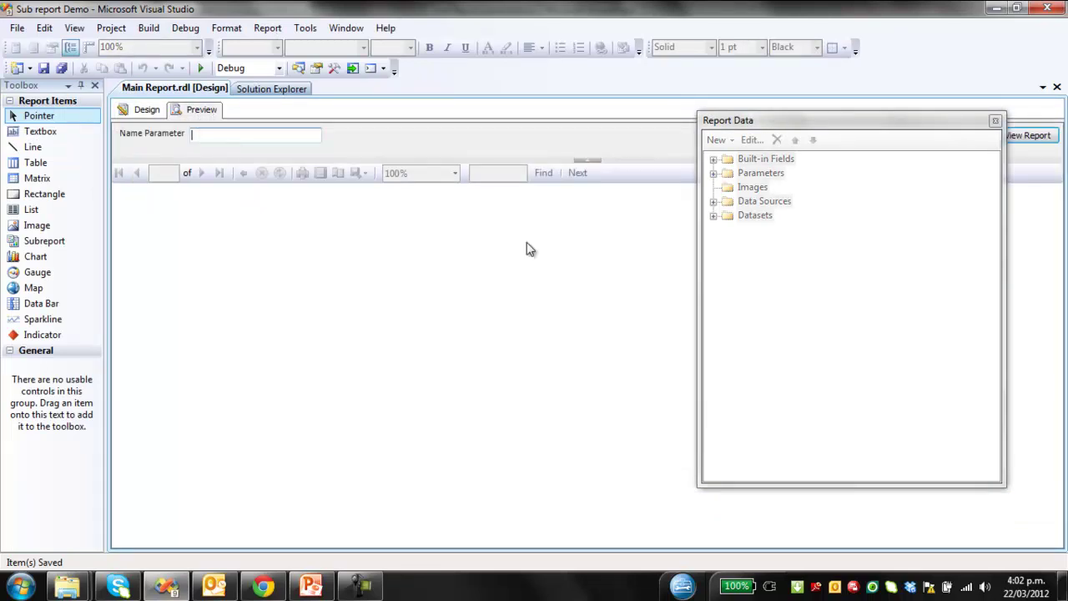
text(R)
text(ob)
key(BackSpace)
key(BackSpace)
key(BackSpace)
text(Bob)
key(Return)
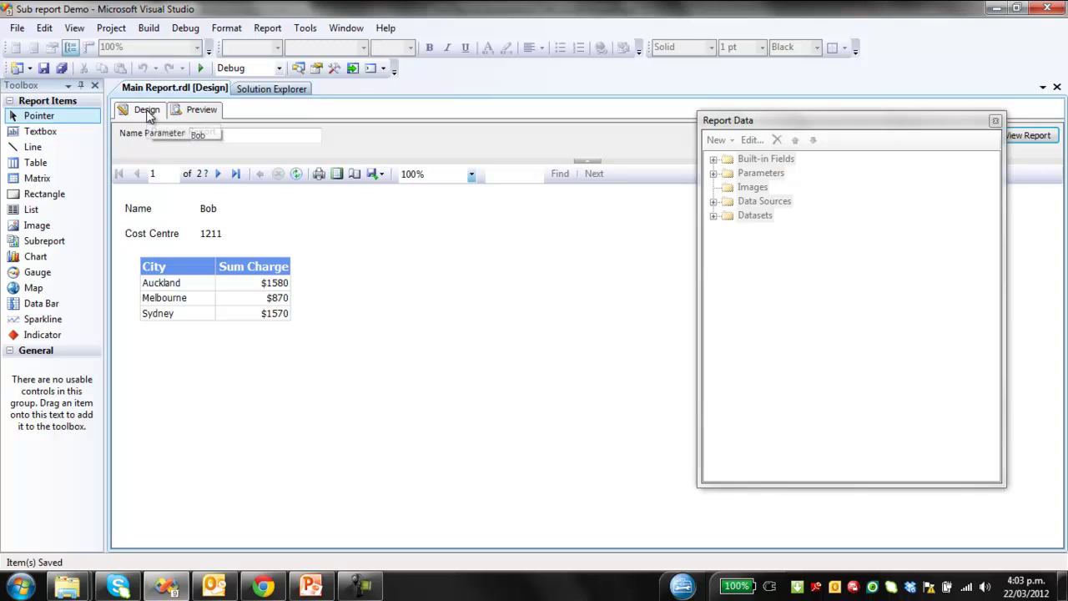
- Return Main Report to design view and reopen Report Data with Datasets expanded
click(147, 112)
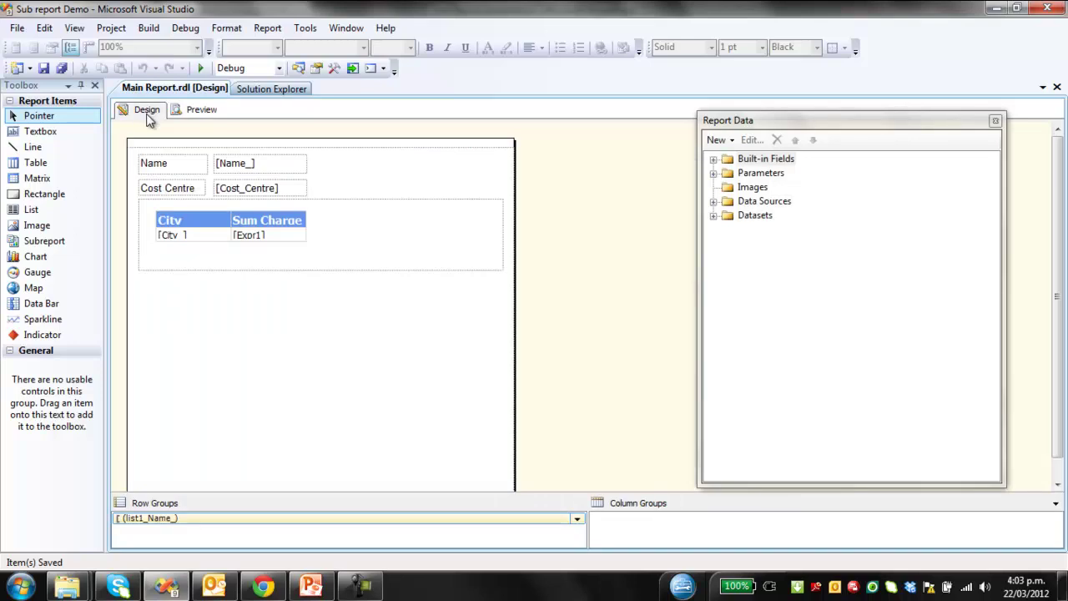
click(996, 122)
click(74, 27)
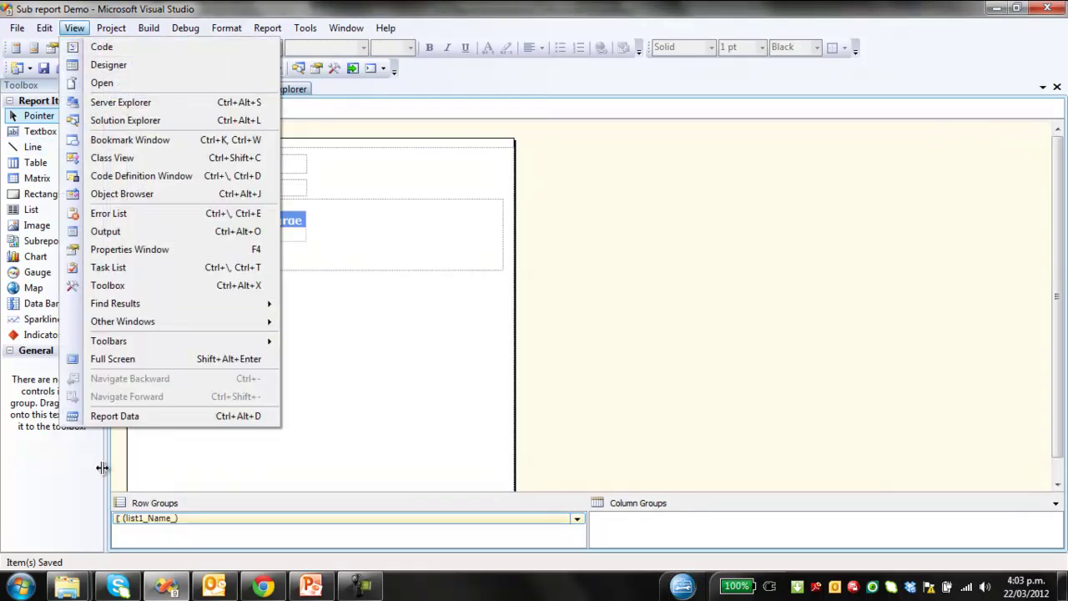
click(135, 418)
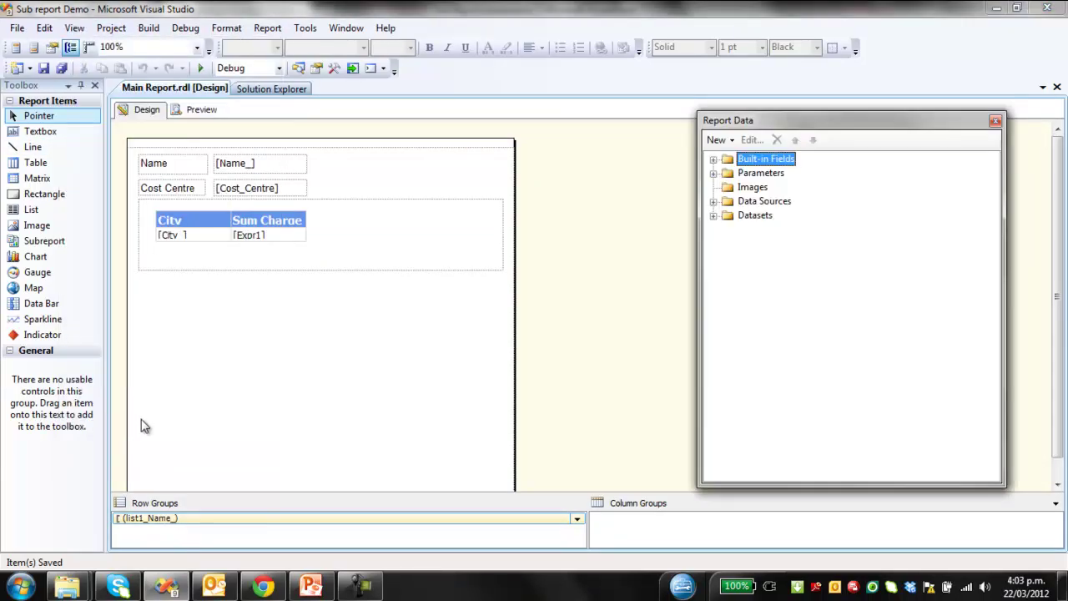
click(713, 216)
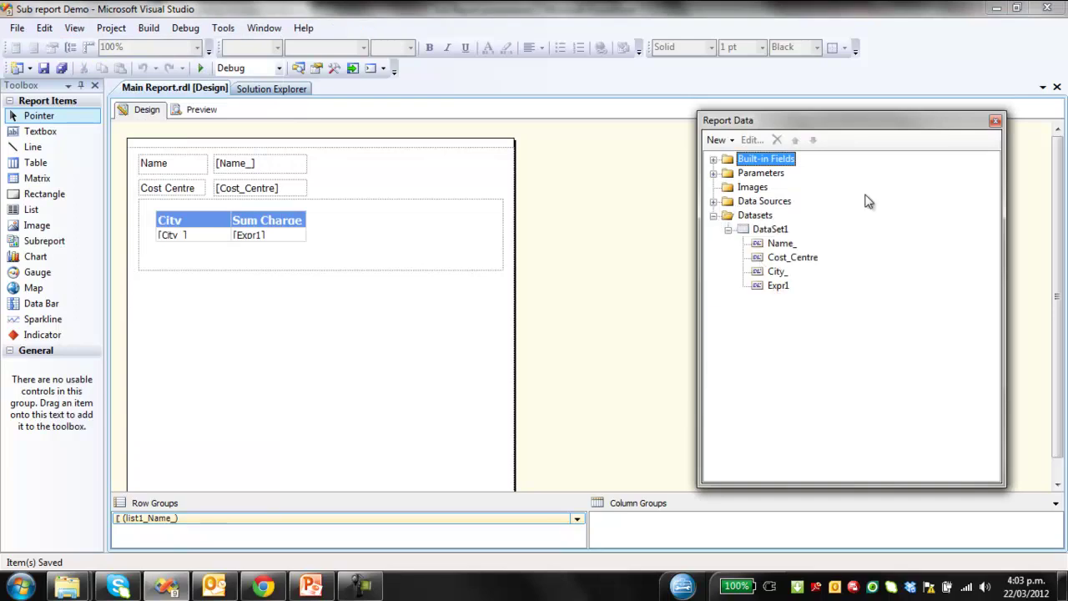
right_click(775, 230)
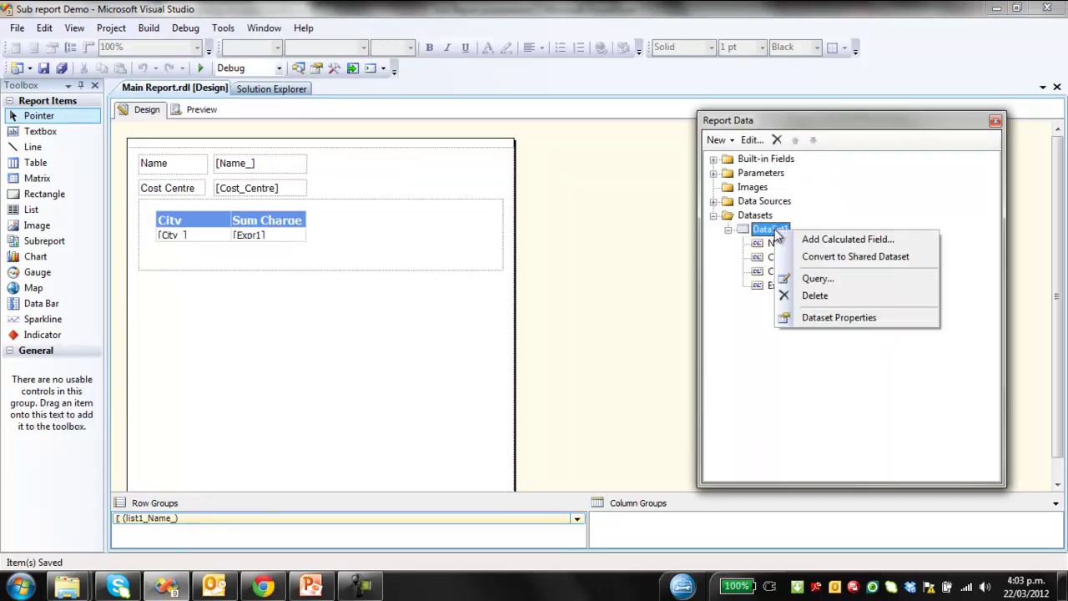
click(789, 278)
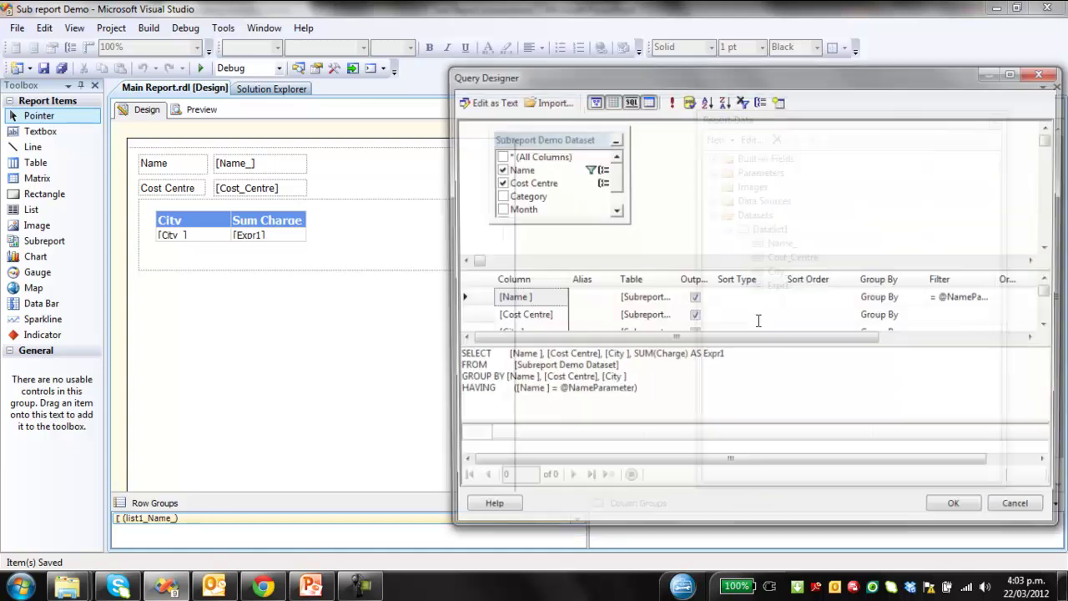
drag(443, 302, 121, 272)
drag(678, 279, 787, 277)
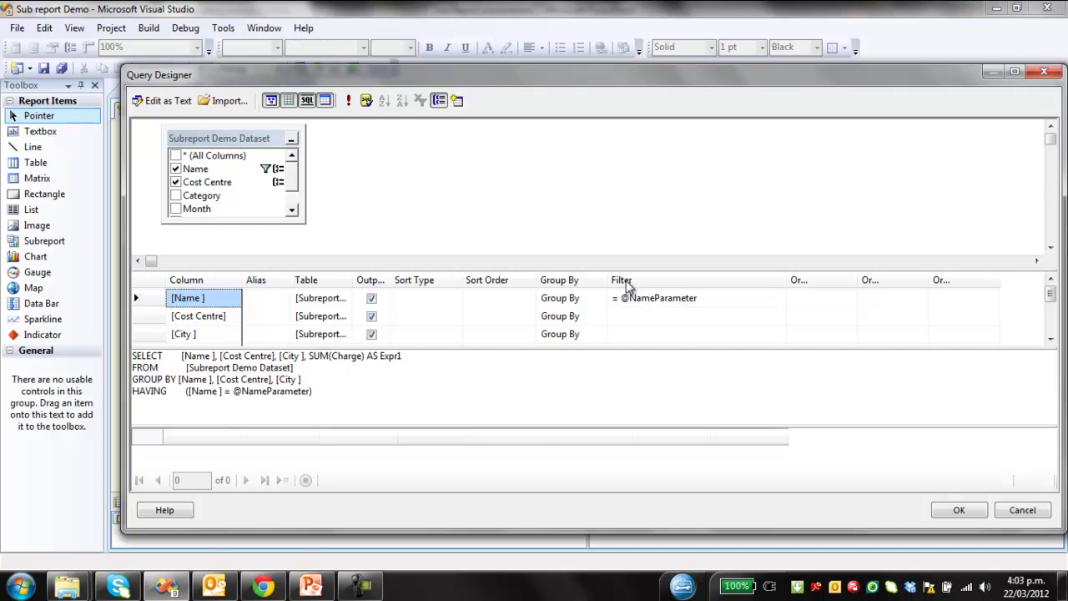
click(1043, 71)
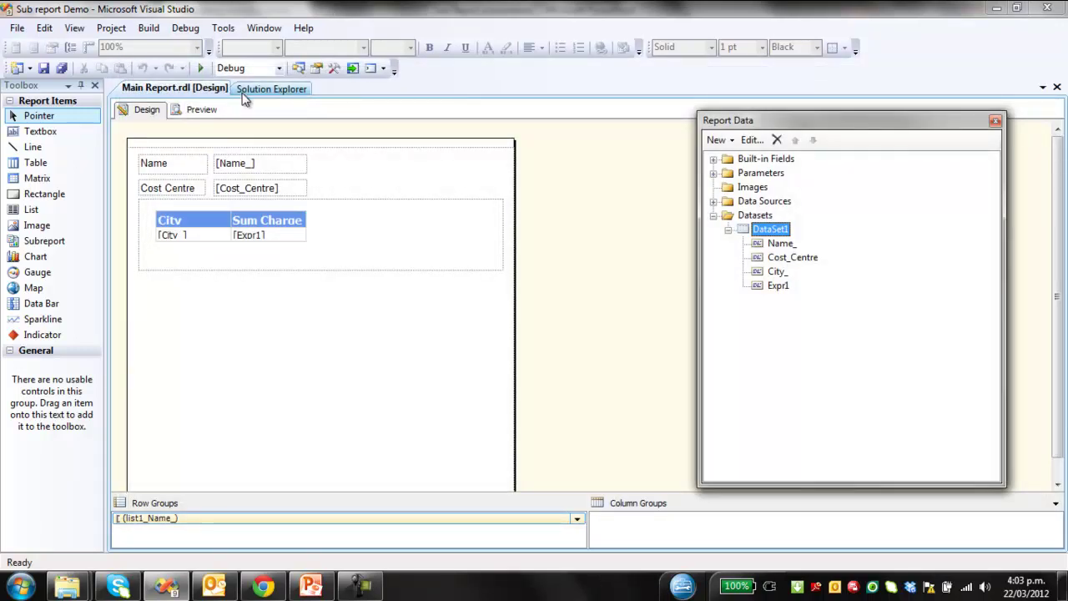
- Close Main Report and open Subreport.rdl with the Report Data panel shown
click(1053, 87)
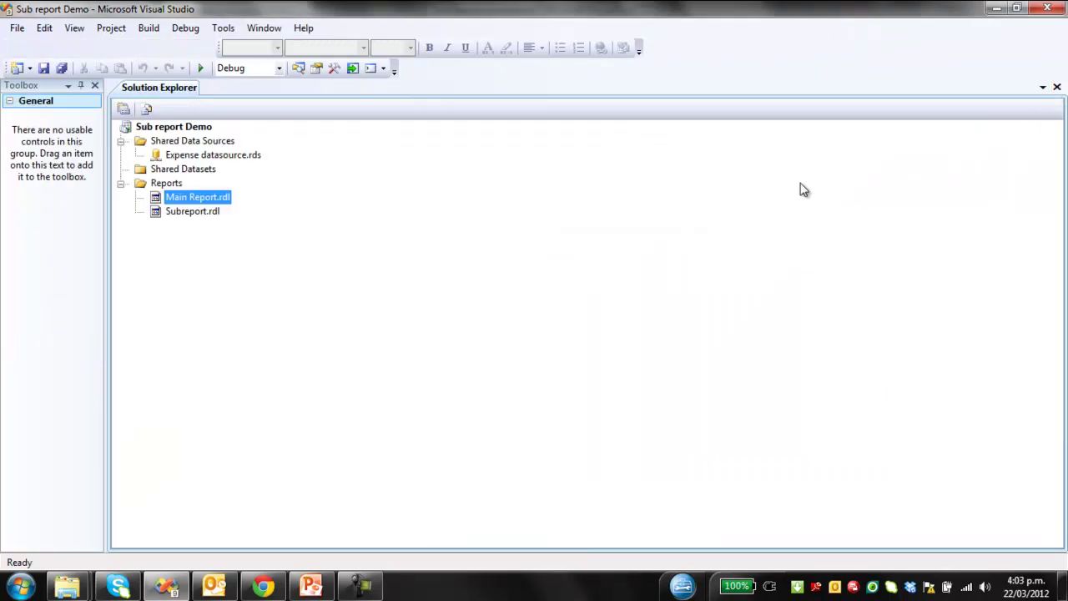
click(193, 211)
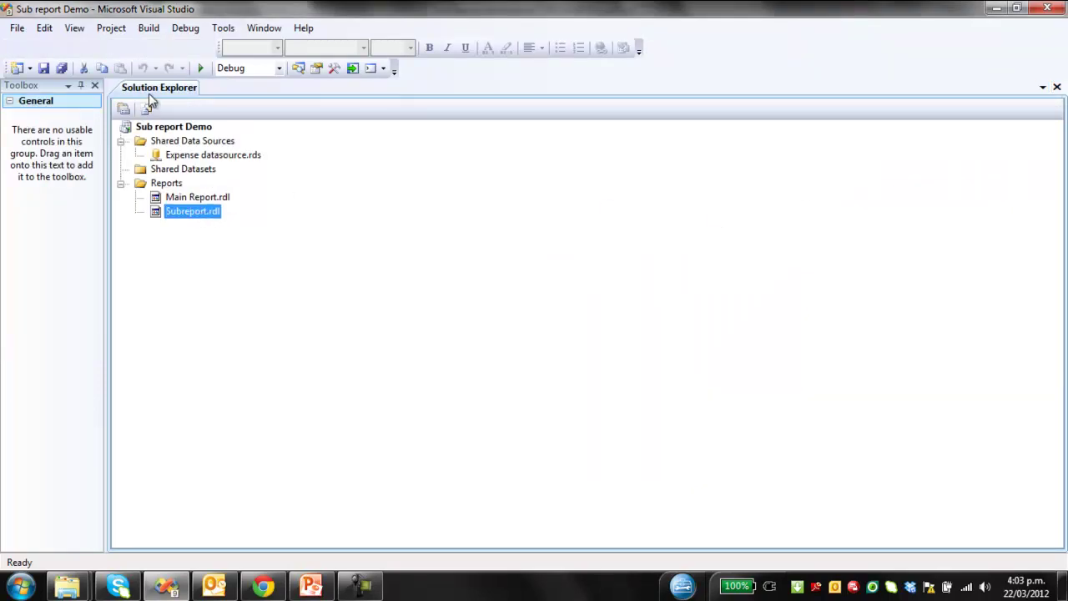
double_click(187, 212)
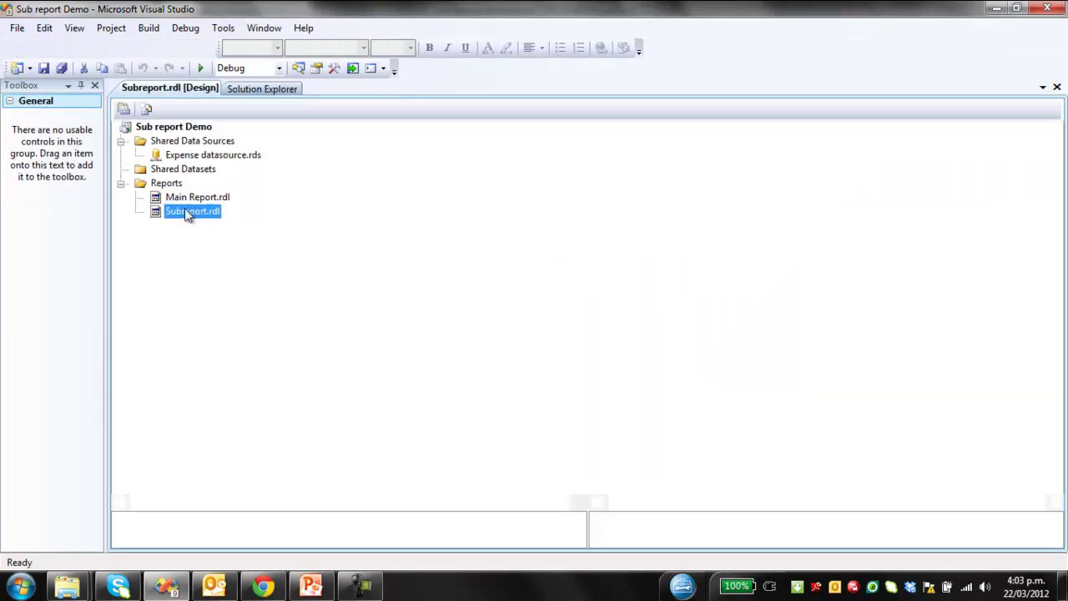
click(74, 27)
click(156, 417)
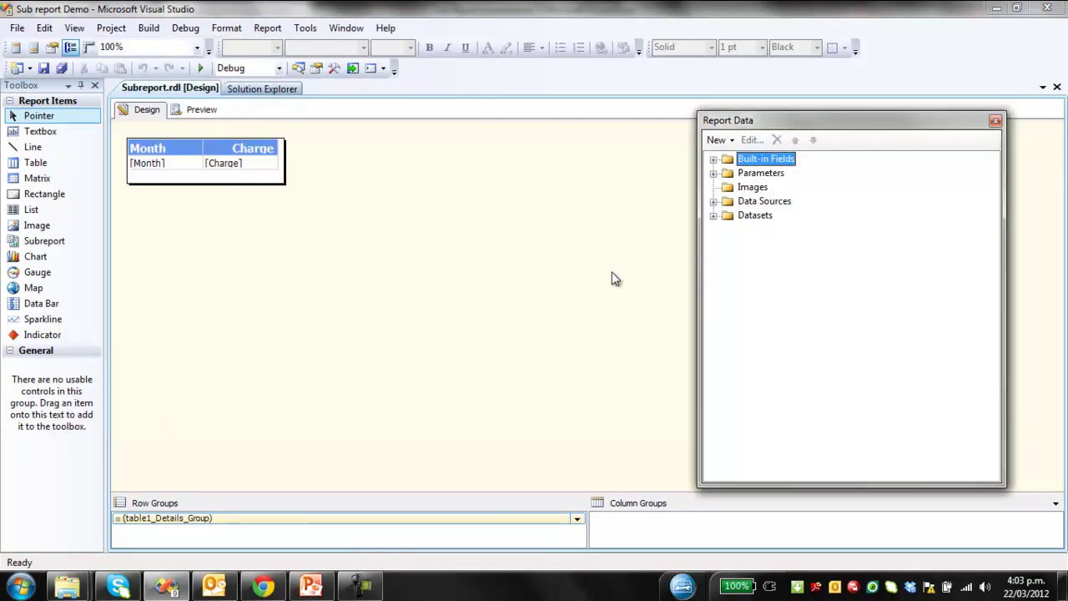
click(713, 215)
click(763, 230)
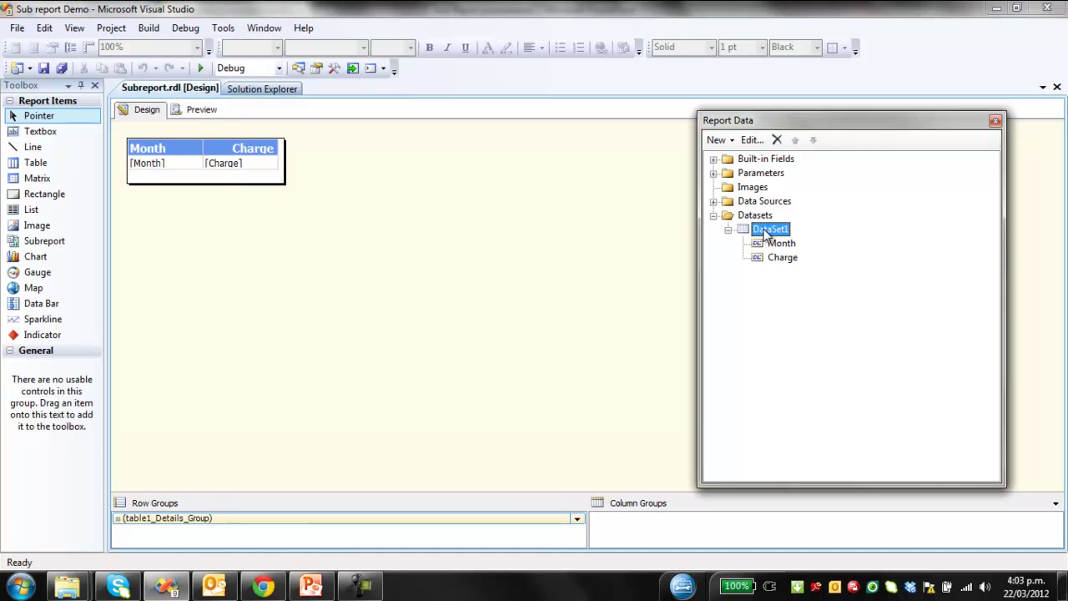
right_click(763, 231)
click(823, 279)
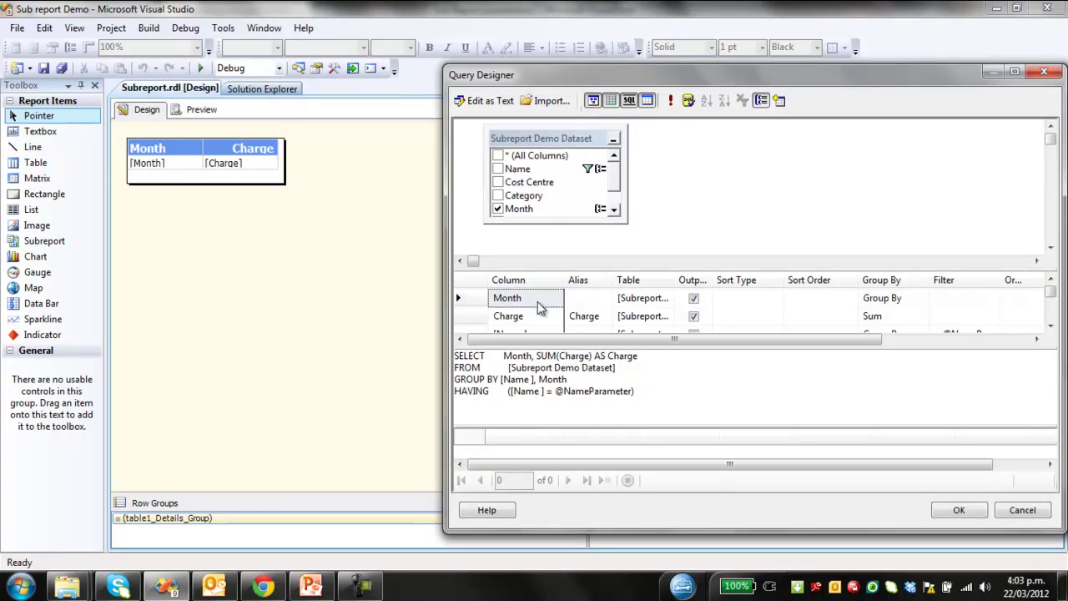
drag(447, 264, 256, 263)
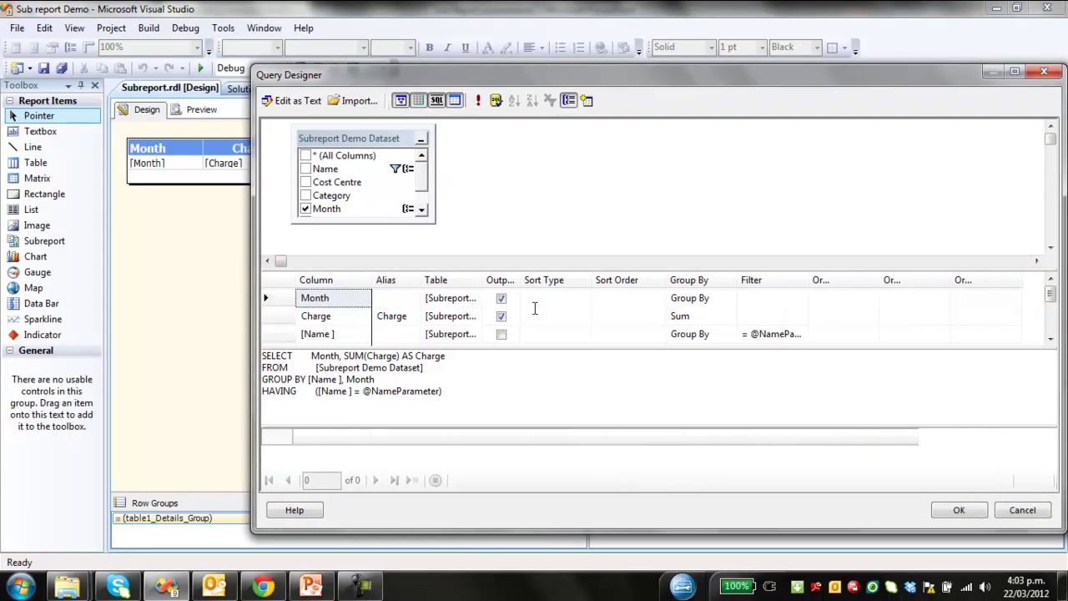
drag(807, 280, 865, 286)
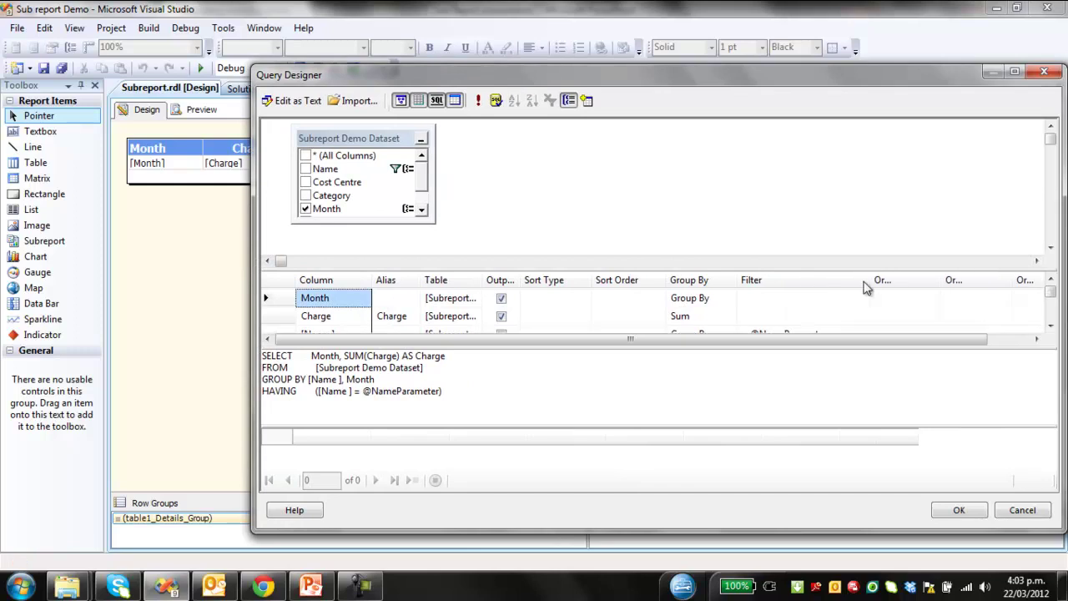
drag(875, 347, 871, 376)
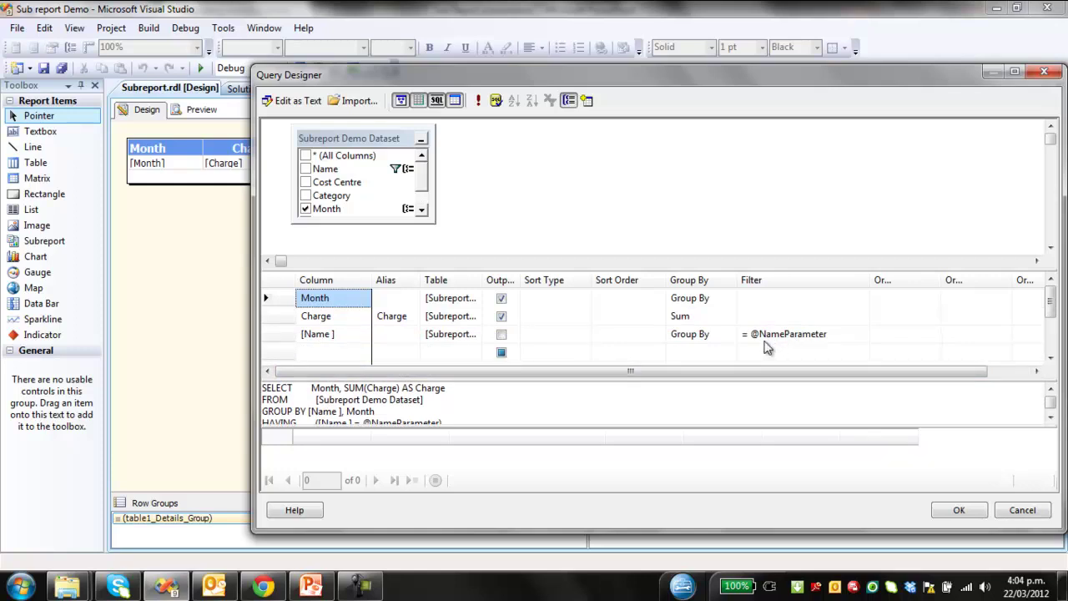
click(1044, 72)
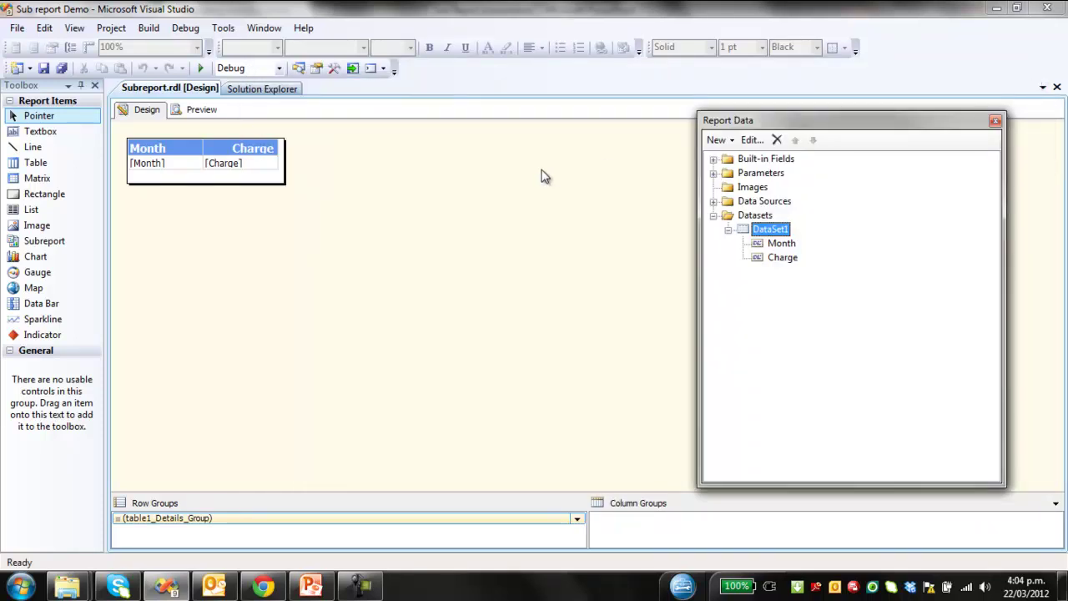
click(1056, 87)
- Open Main Report.rdl and make the employee list taller
click(177, 198)
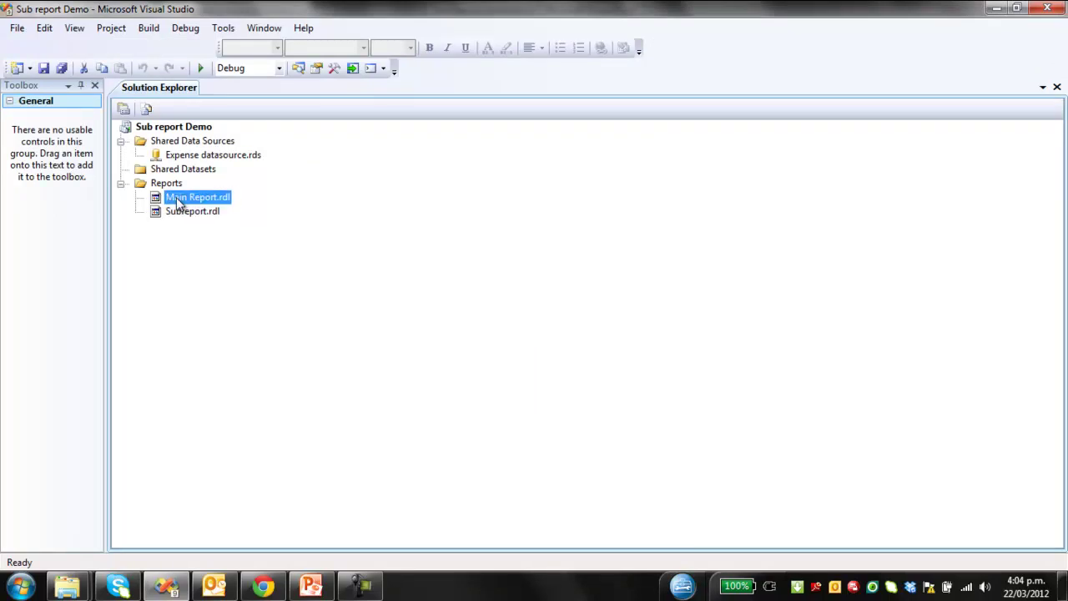
double_click(177, 200)
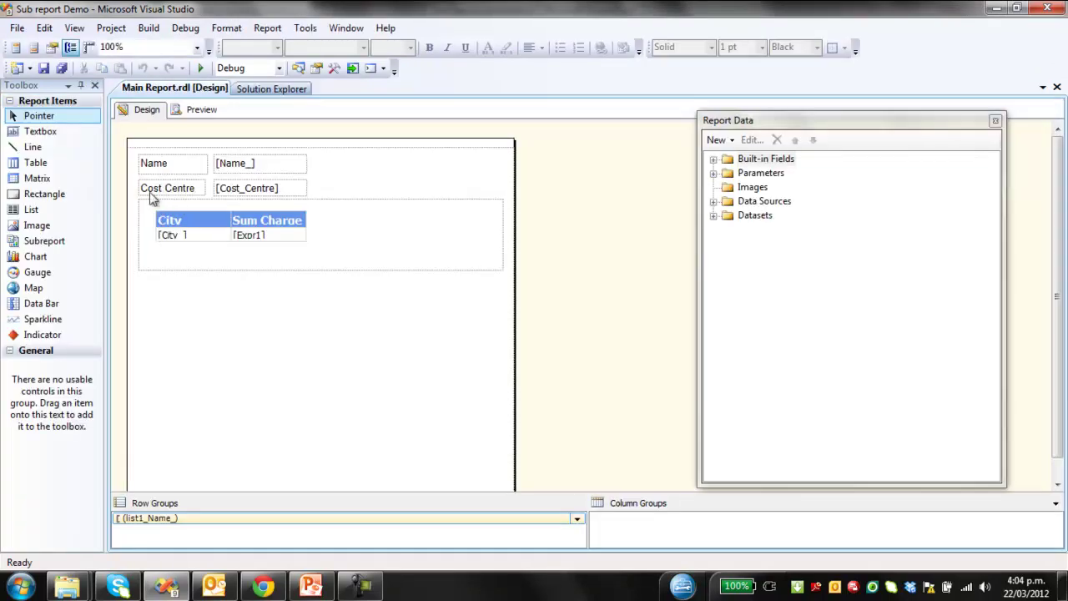
click(200, 269)
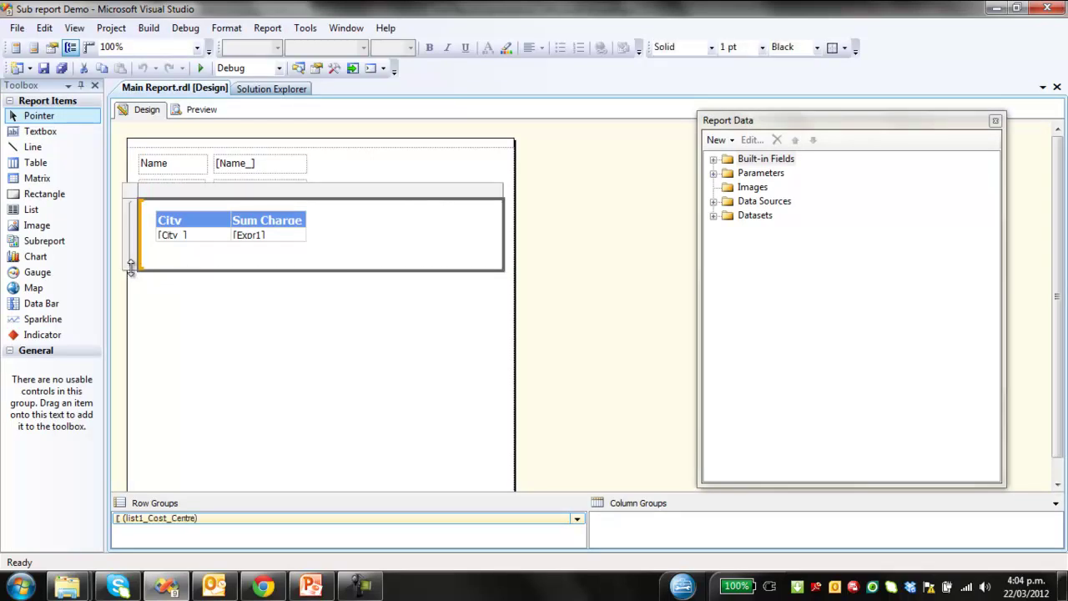
drag(130, 265, 137, 412)
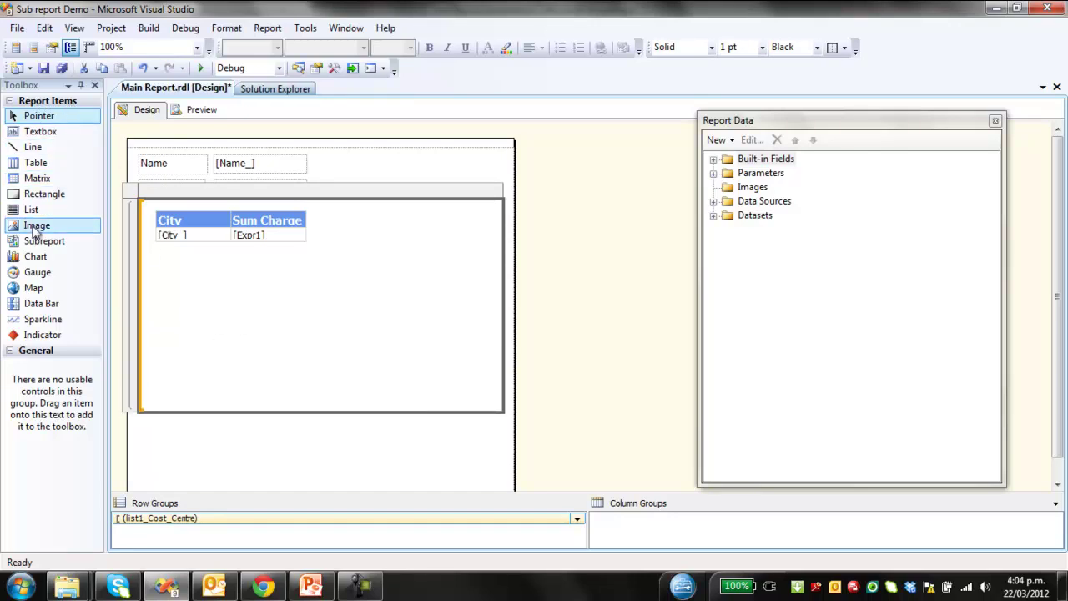
- Insert a subreport below the City and Sum Charge table, sized shorter and wider
drag(90, 241, 186, 252)
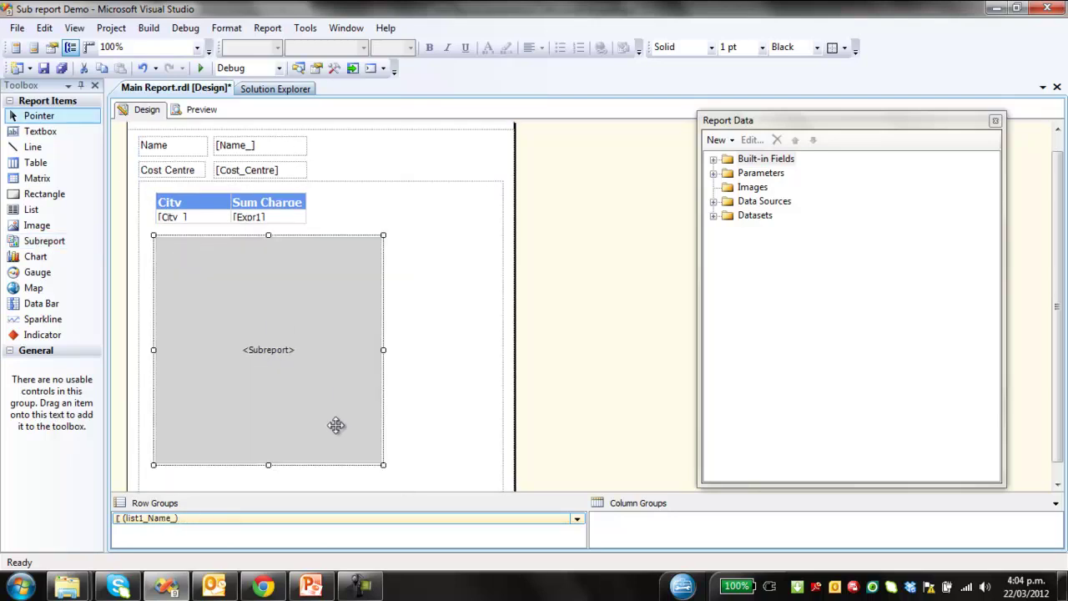
drag(269, 465, 300, 338)
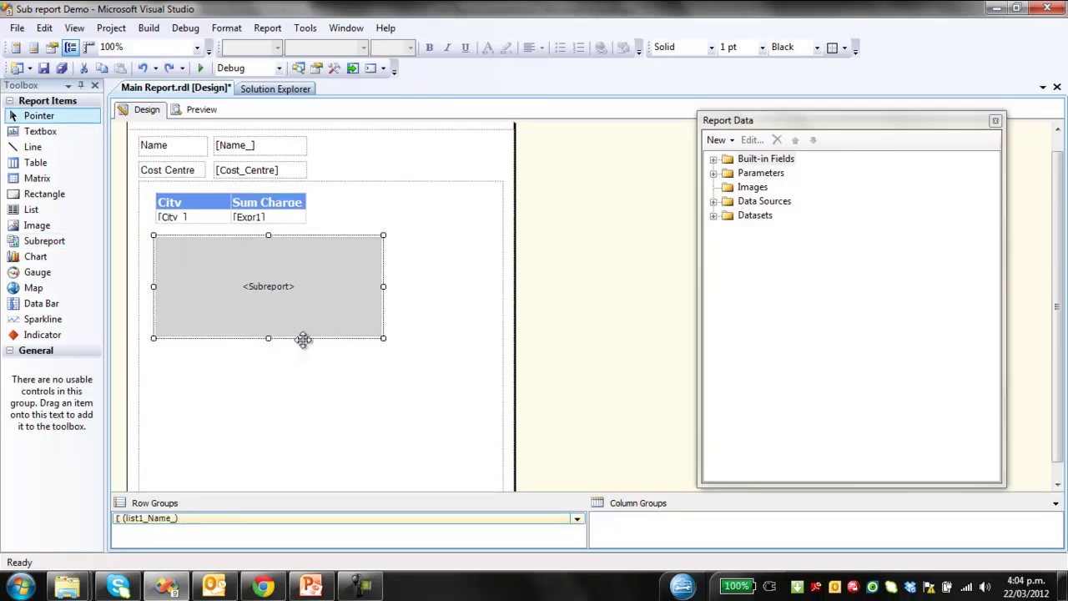
drag(384, 286, 464, 286)
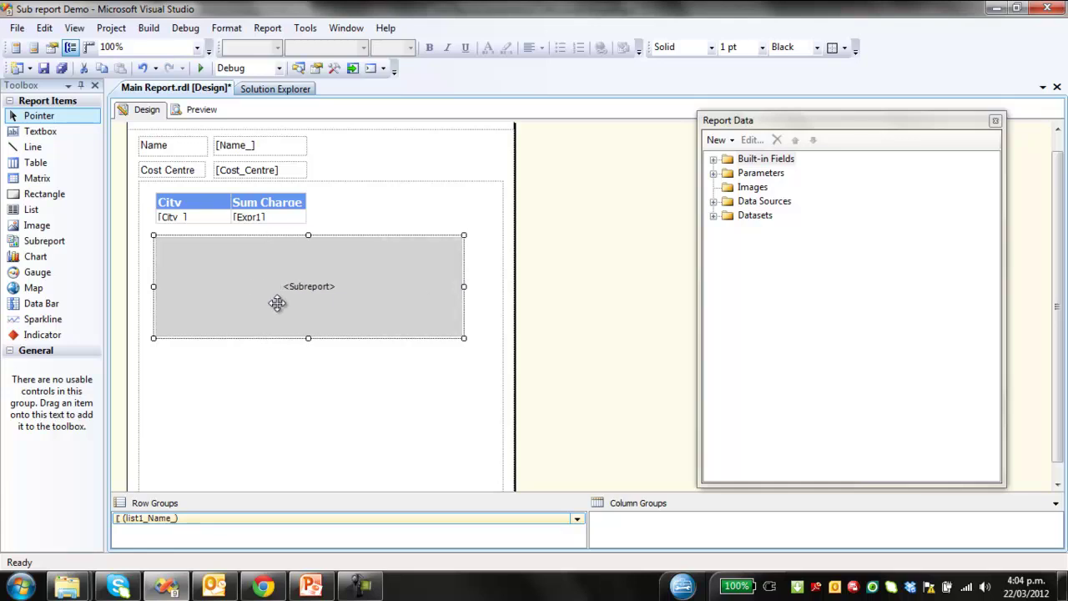
- Align the City and Sum Charge table and the subreport by their left edges
click(173, 190)
click(174, 191)
click(173, 194)
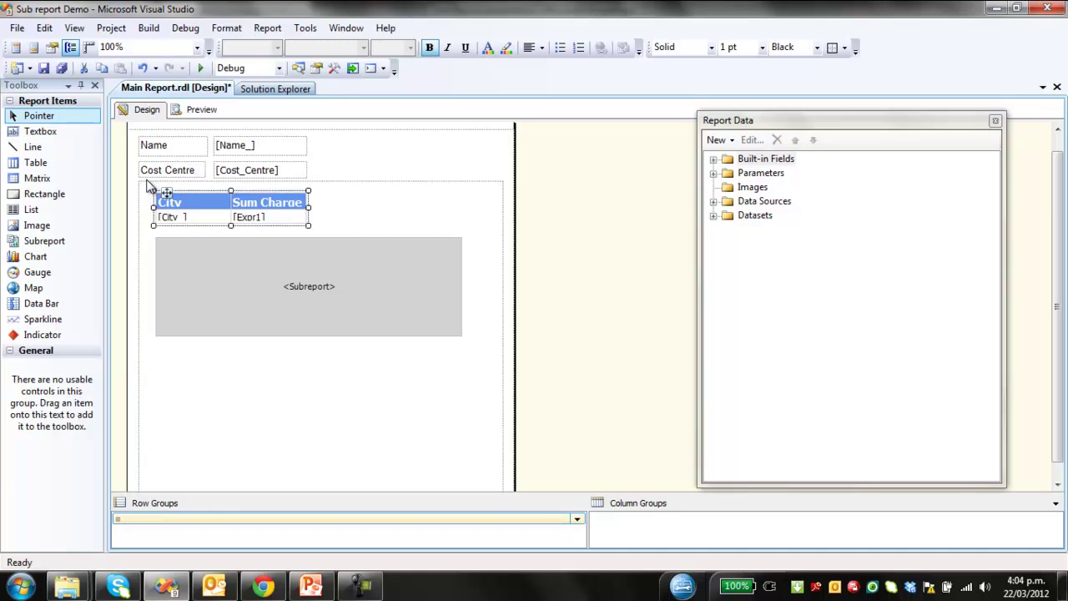
click(197, 286)
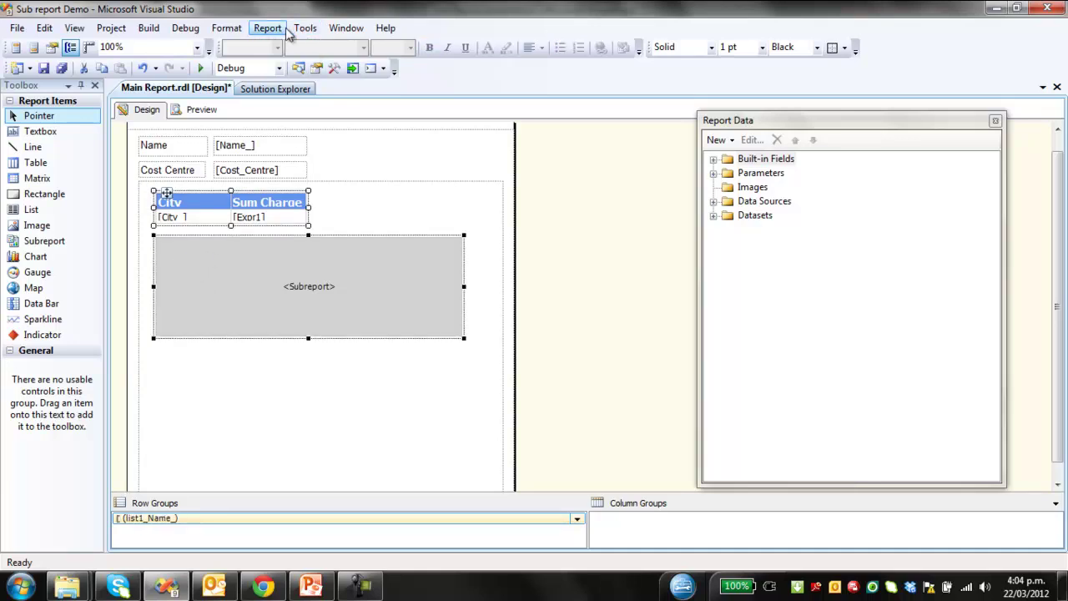
click(264, 30)
mouse_move(229, 28)
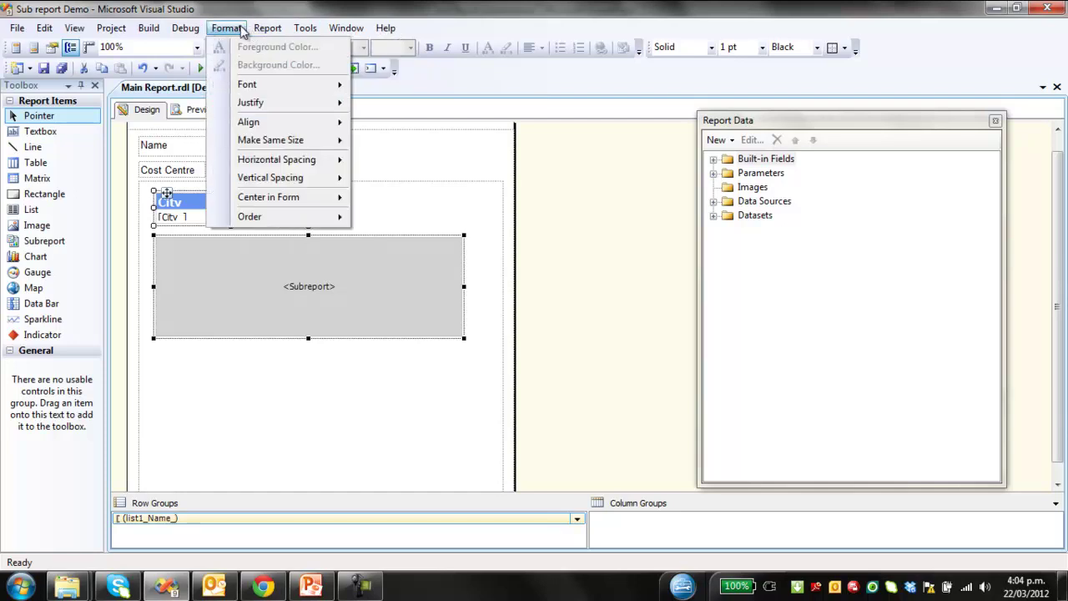
mouse_move(268, 125)
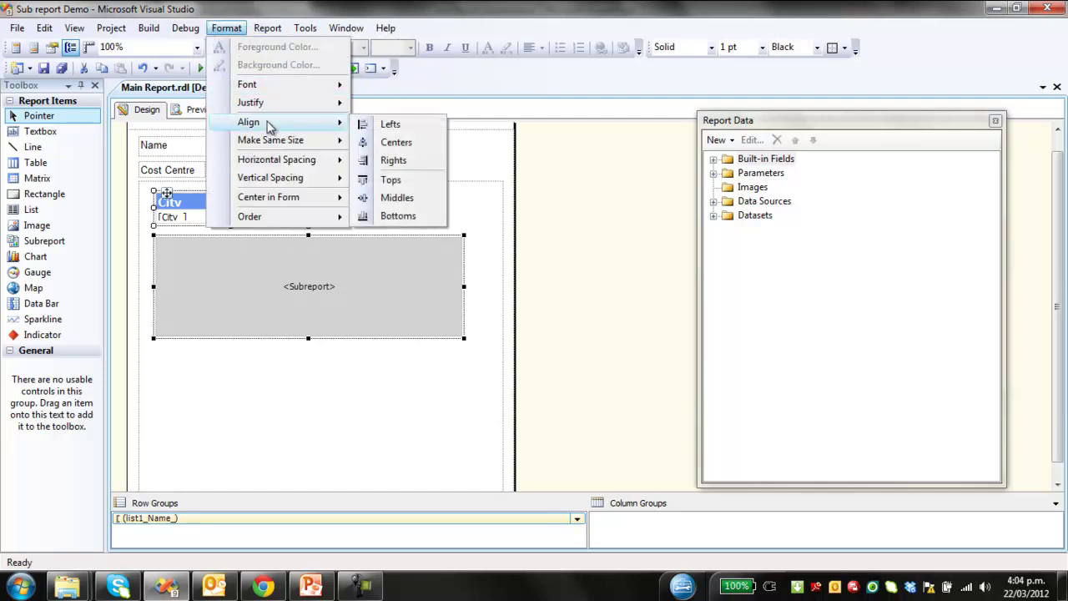
click(415, 134)
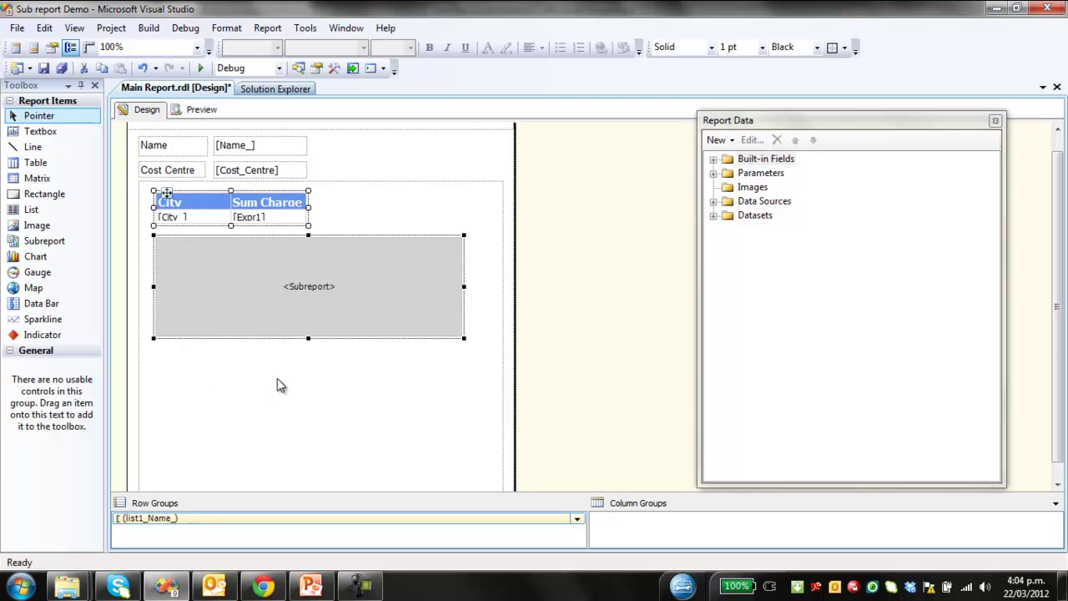
- Name the subreport placeholder Month and have it display the Subreport report
right_click(306, 280)
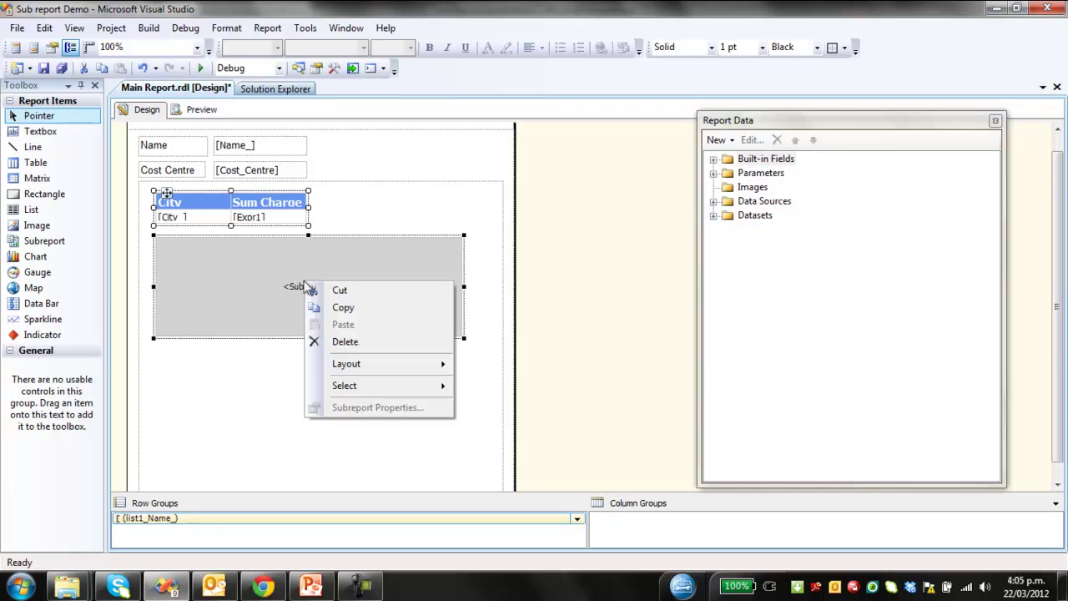
click(244, 269)
click(248, 408)
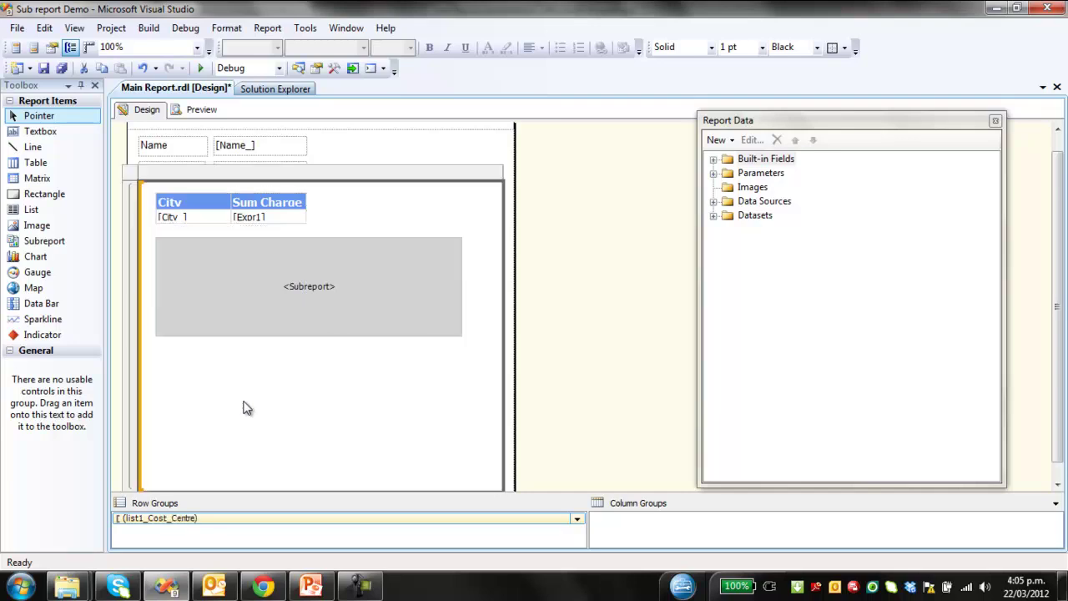
click(198, 273)
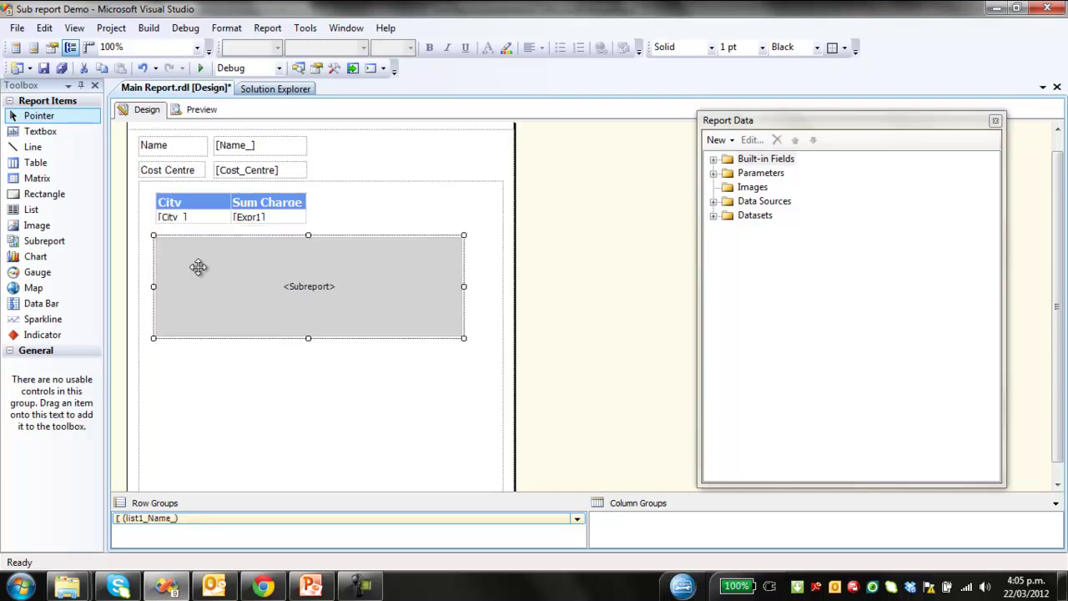
right_click(207, 262)
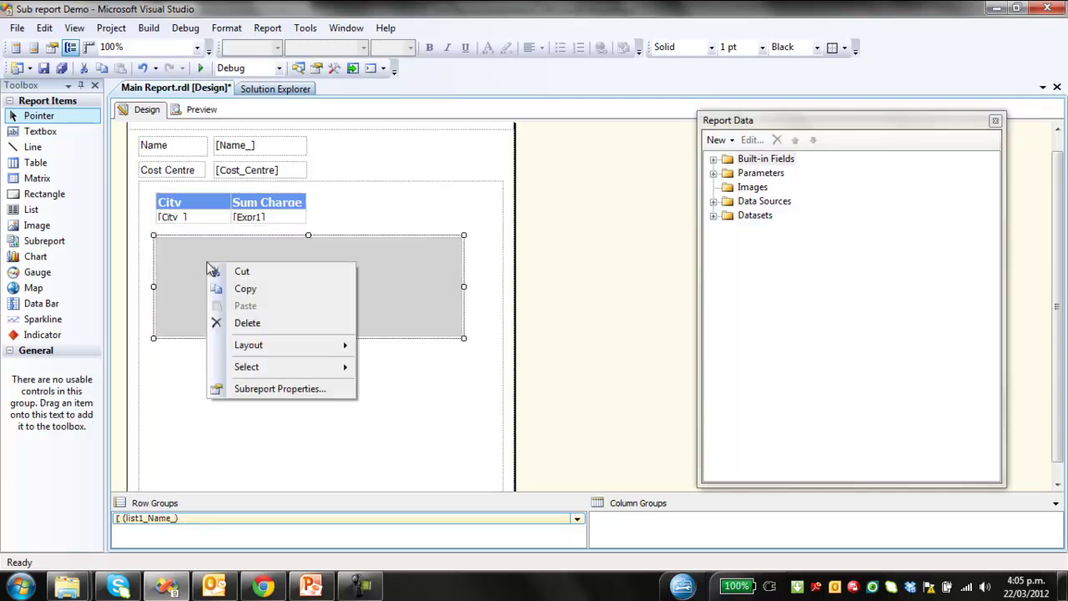
click(272, 388)
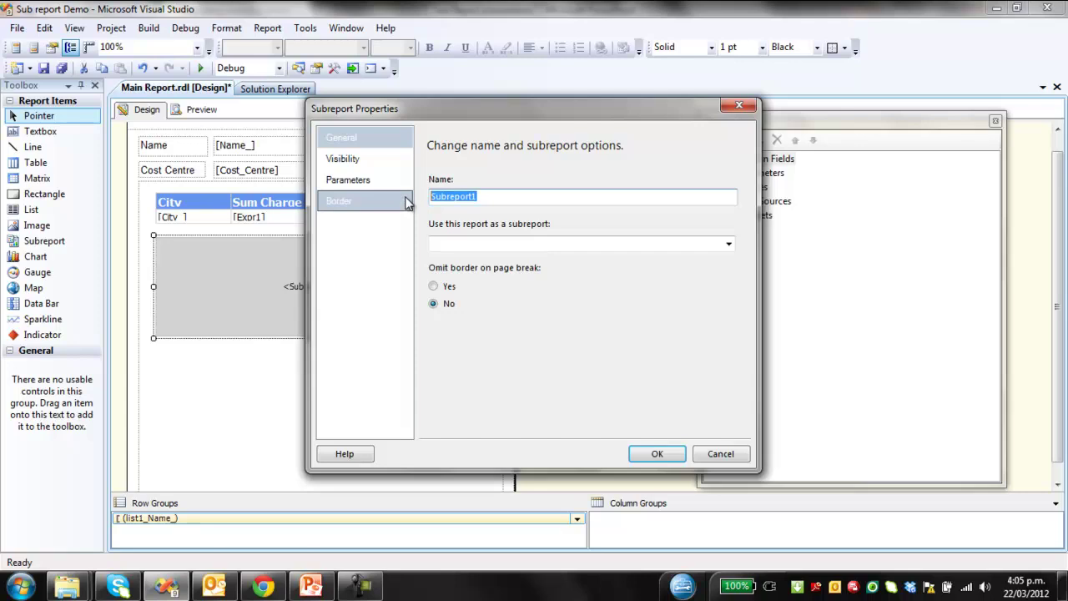
text(Month)
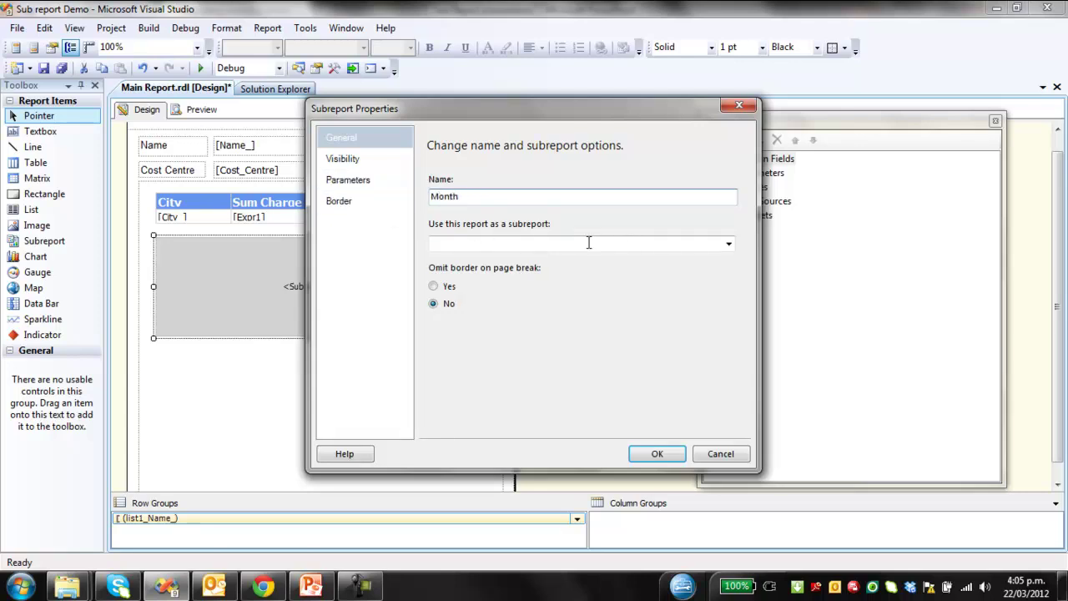
click(728, 246)
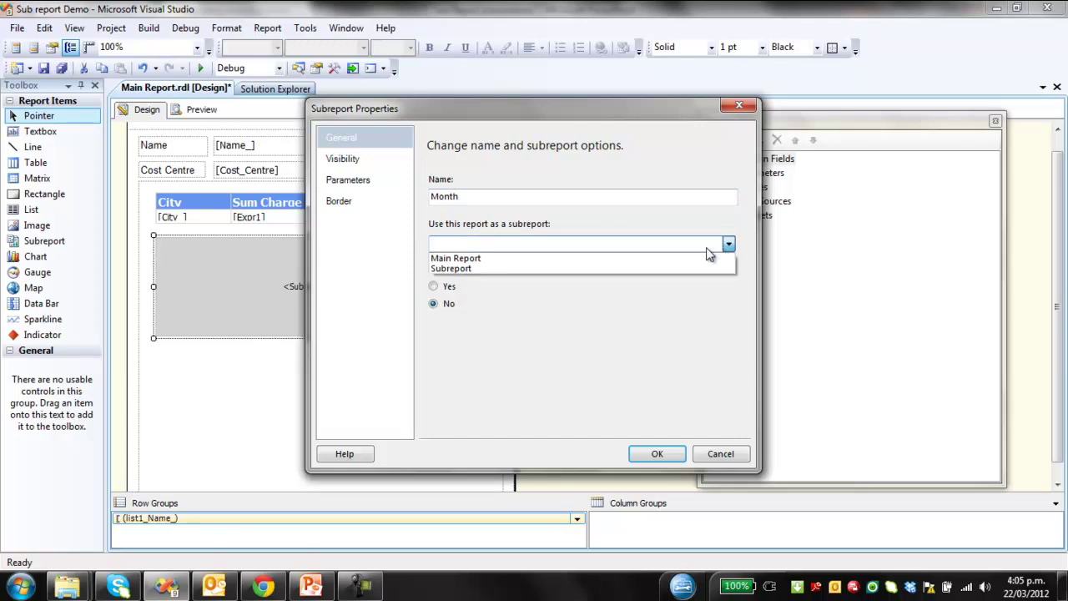
click(635, 268)
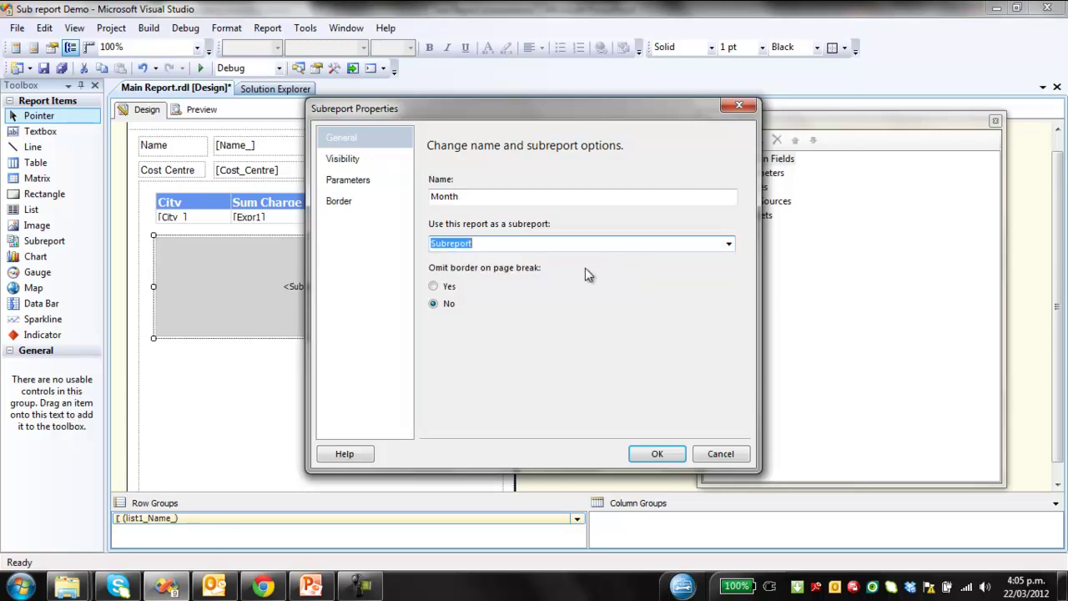
- Map the subreport's NameParameter to the [Name_] field and confirm the properties
click(354, 181)
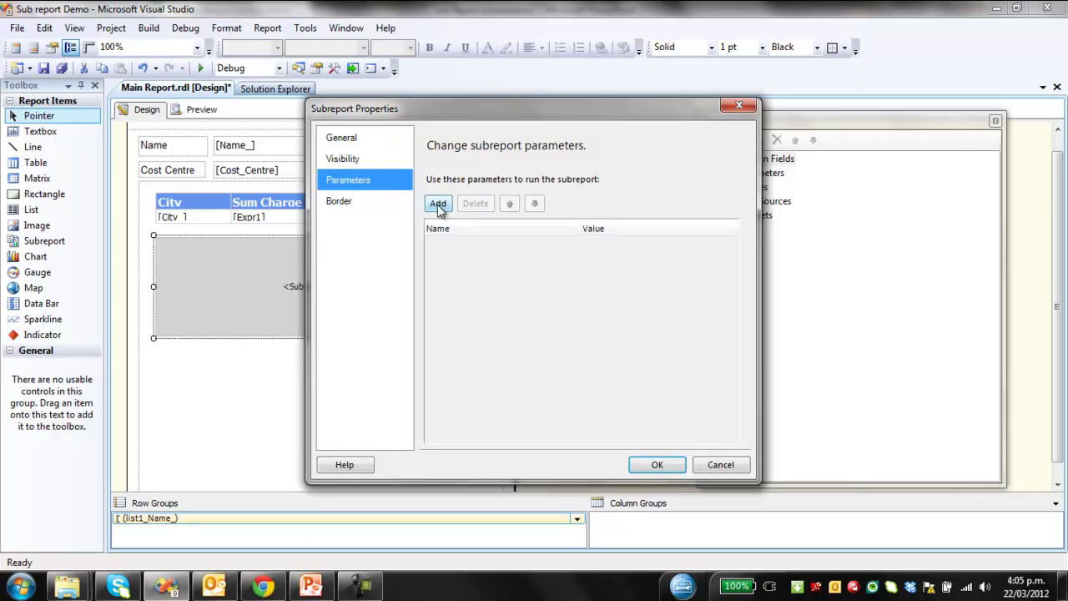
click(437, 204)
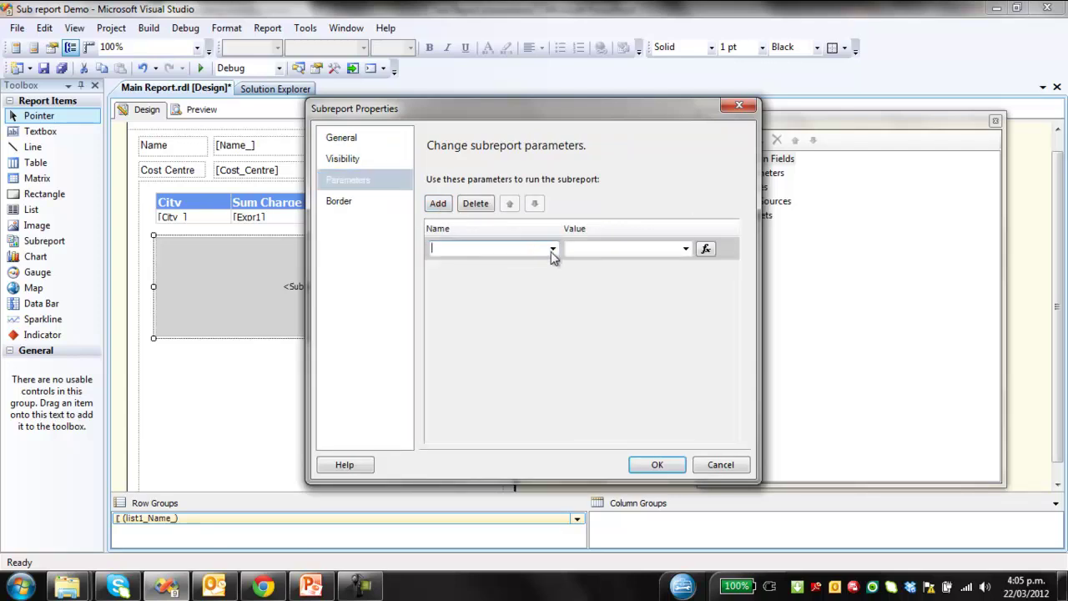
click(553, 249)
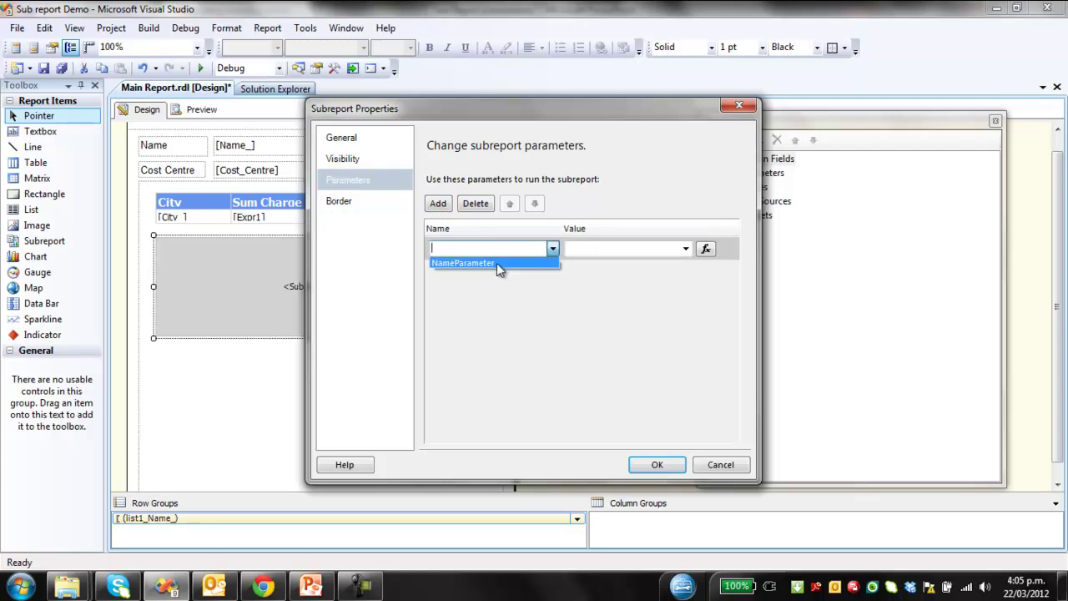
click(498, 265)
click(686, 250)
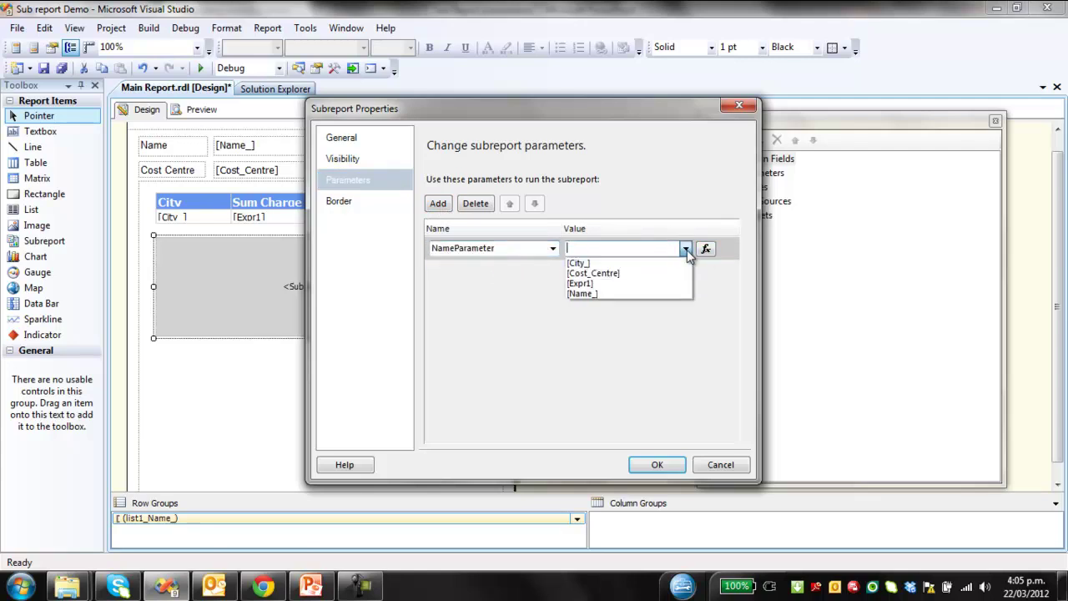
click(601, 293)
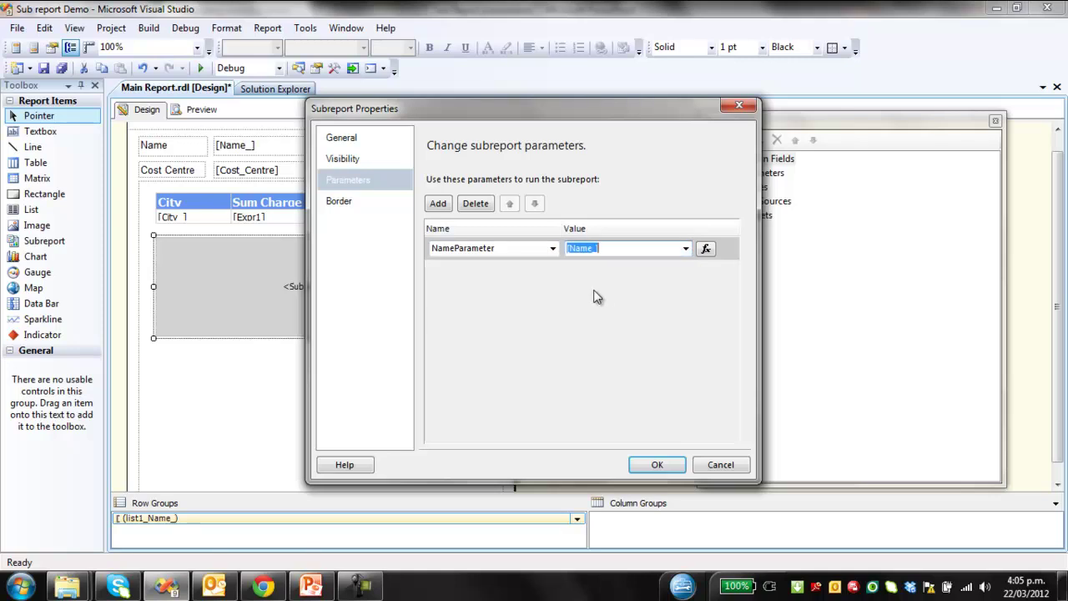
click(655, 463)
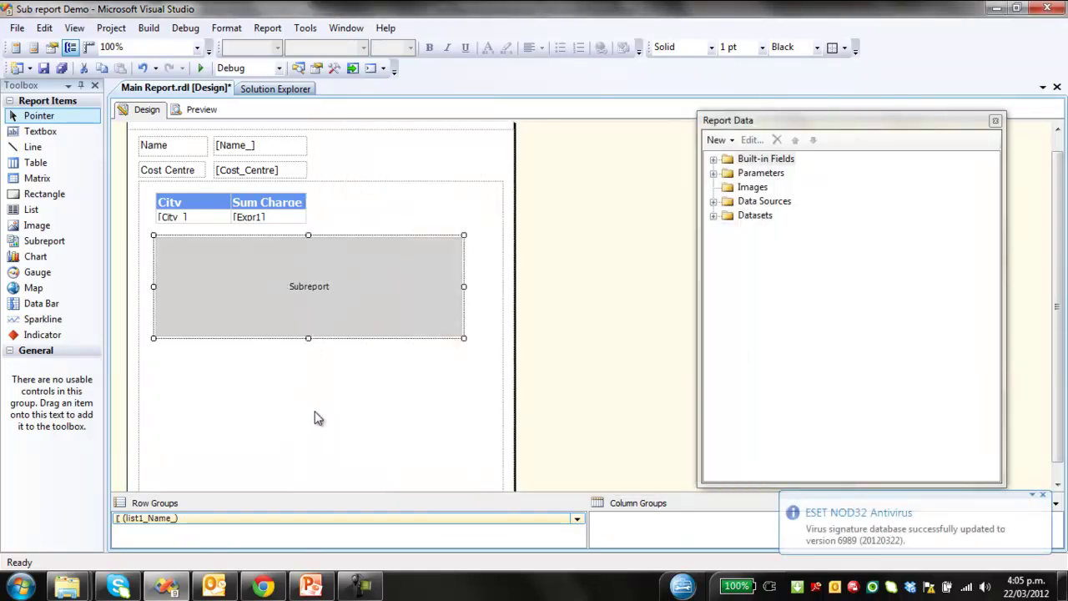
- Preview Main Report for one employee, showing city charges and the Month subreport (Feb $2830, Mar $1190)
click(315, 418)
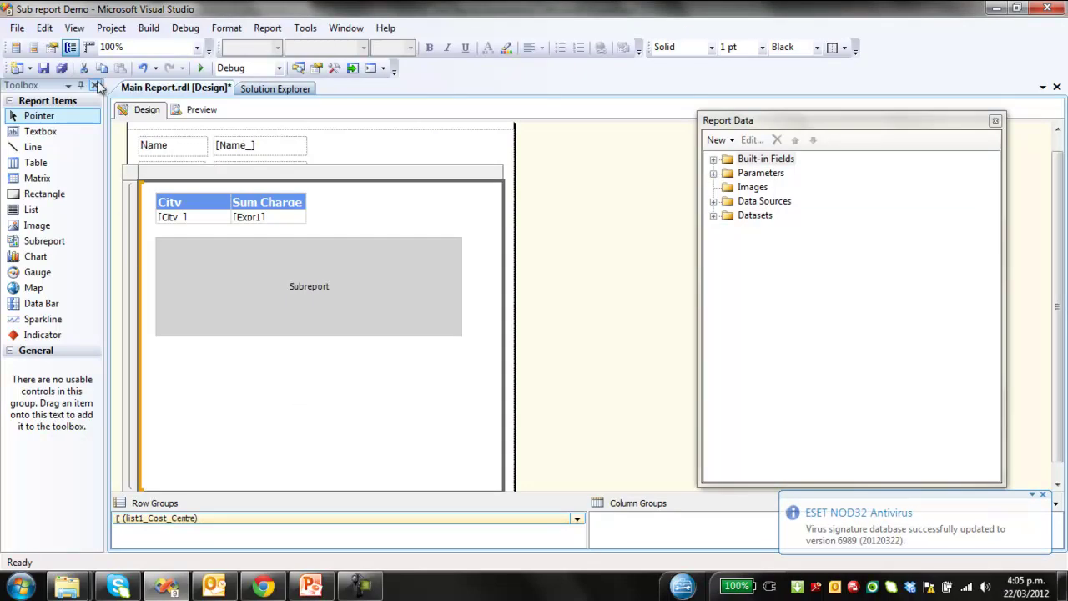
click(201, 110)
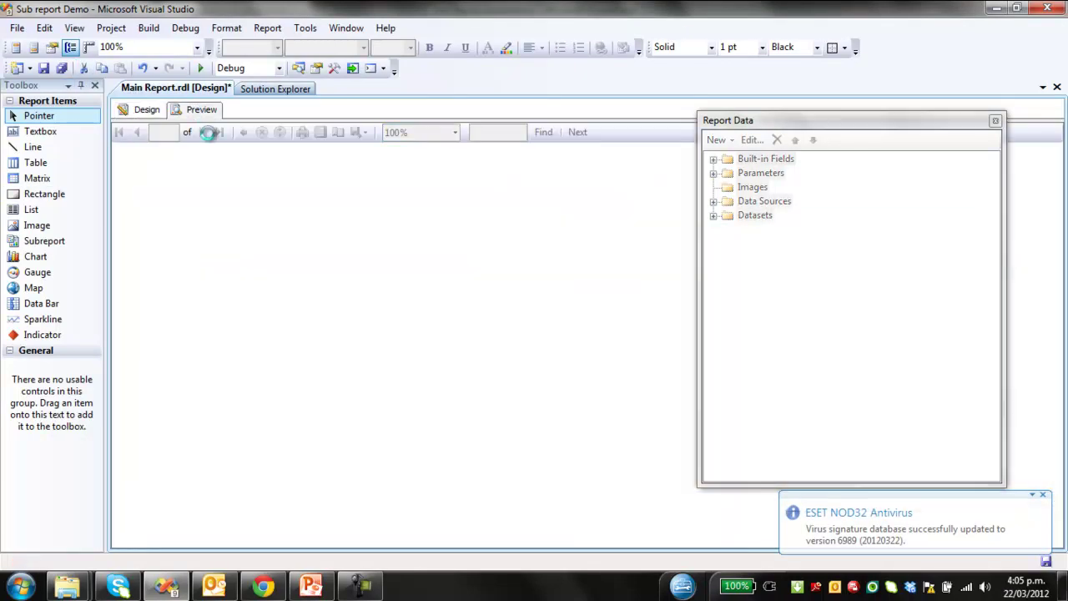
click(219, 137)
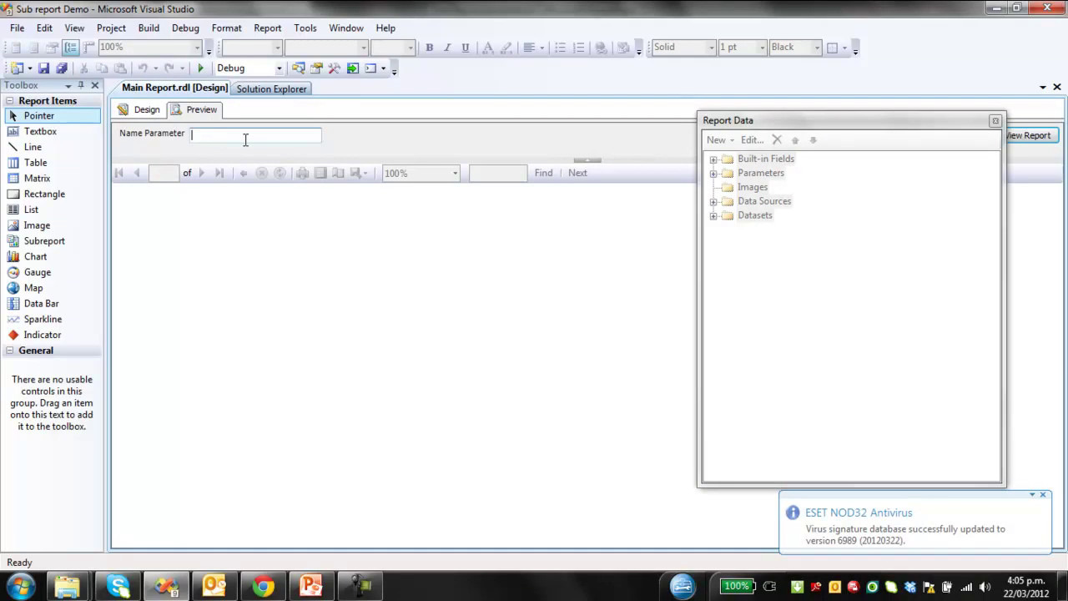
key(Return)
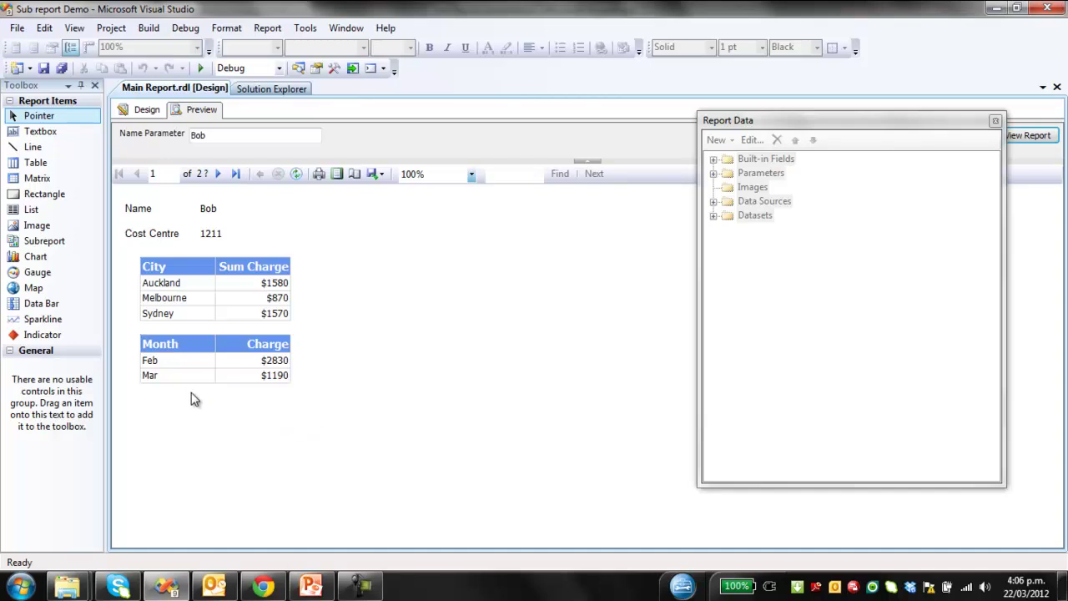
- Go to PowerPoint's Additional learning resources slide, then show the 'Adding Grouping and Drill down to SSRS Reports' video in Chrome
click(310, 586)
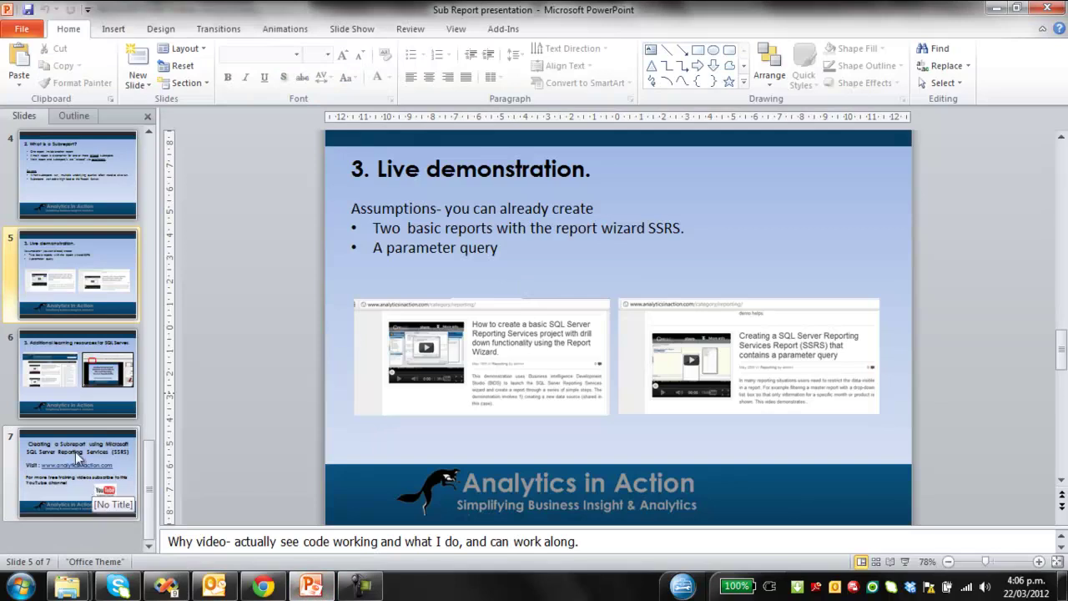
click(76, 397)
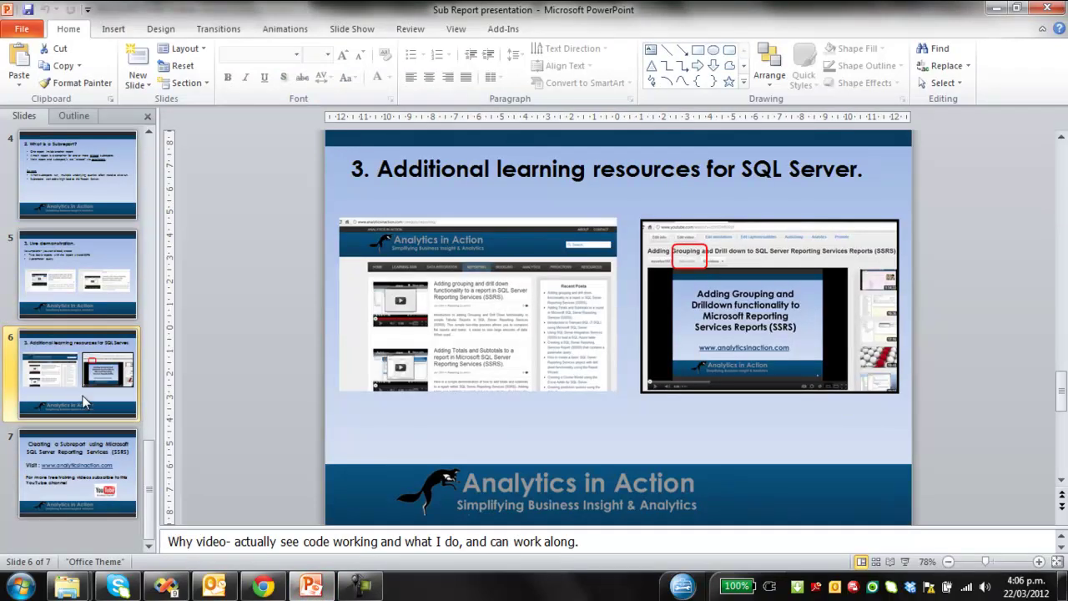
click(263, 587)
click(84, 12)
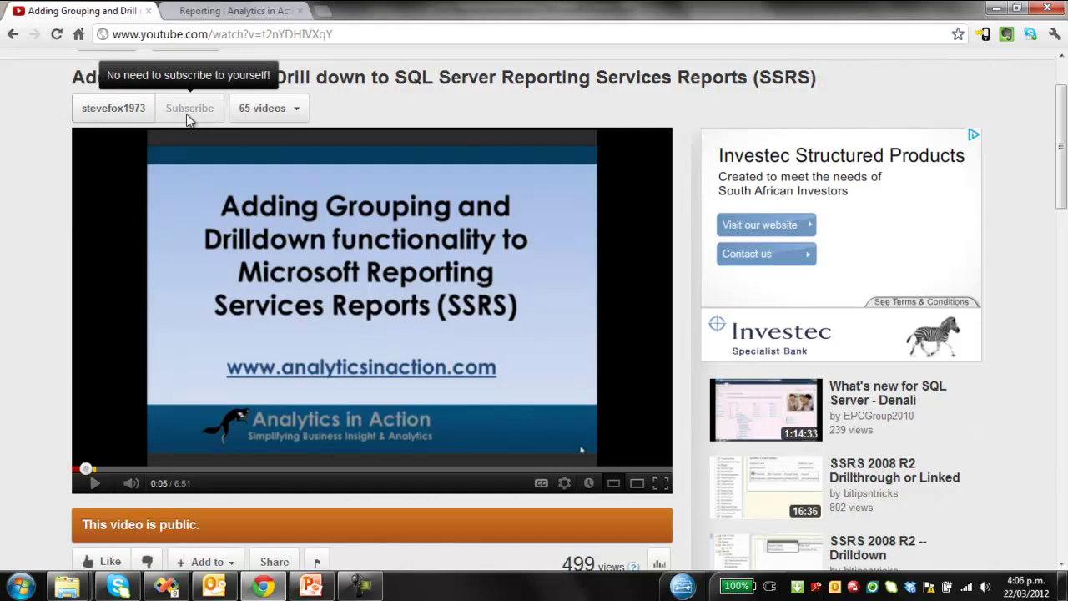
- Show the Analytics in Action Reporting category page, scrolled to its top SSRS posts
click(225, 11)
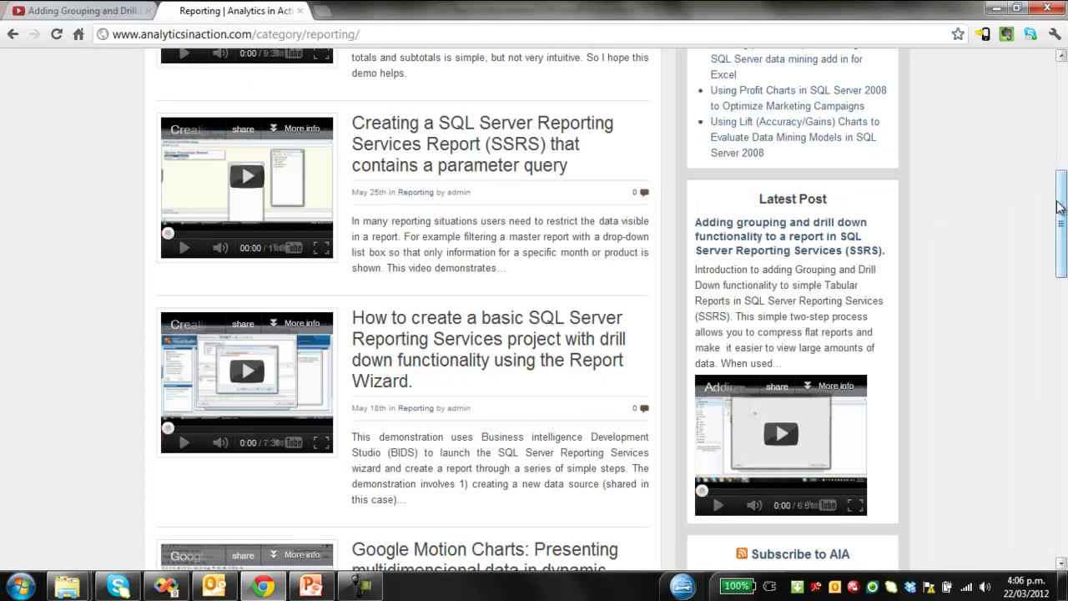
drag(1056, 201, 1062, 117)
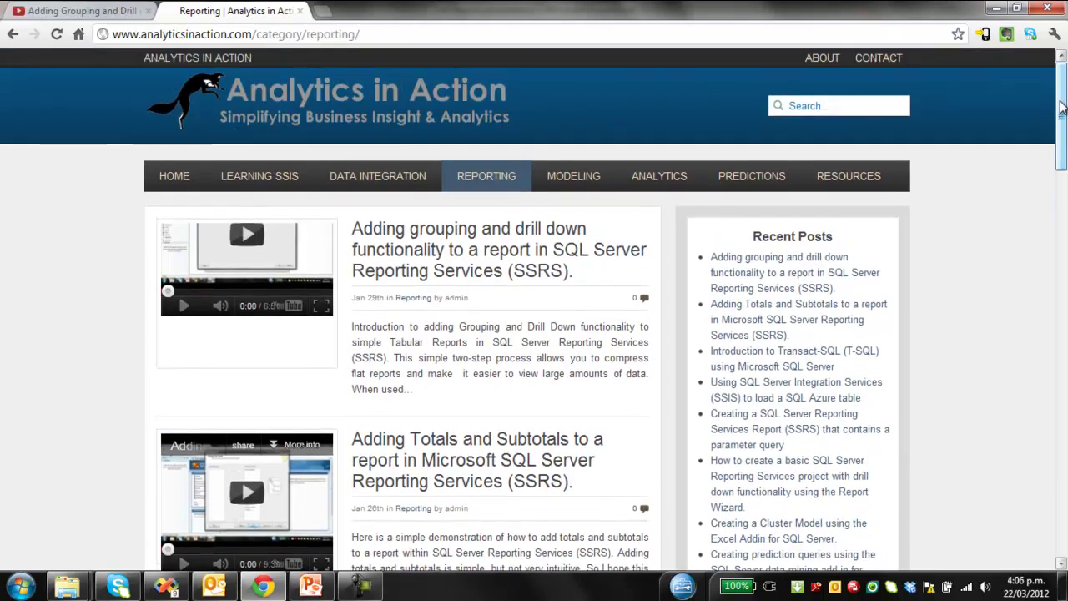